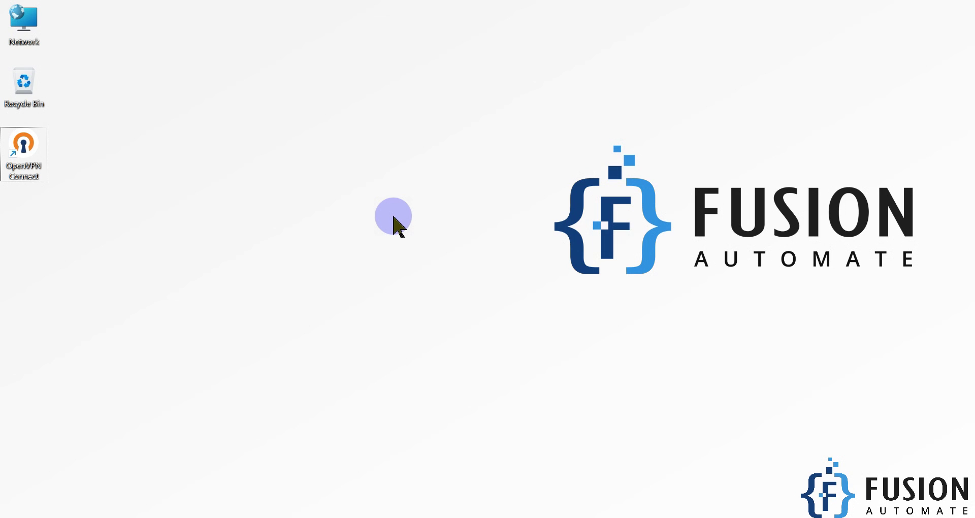
Launch OpenVPN Connect from the desktop, view the import-from-file option, then close it.
{"action": "left_click_drag", "start_coordinate": [172, 220], "coordinate": [8, 145]}
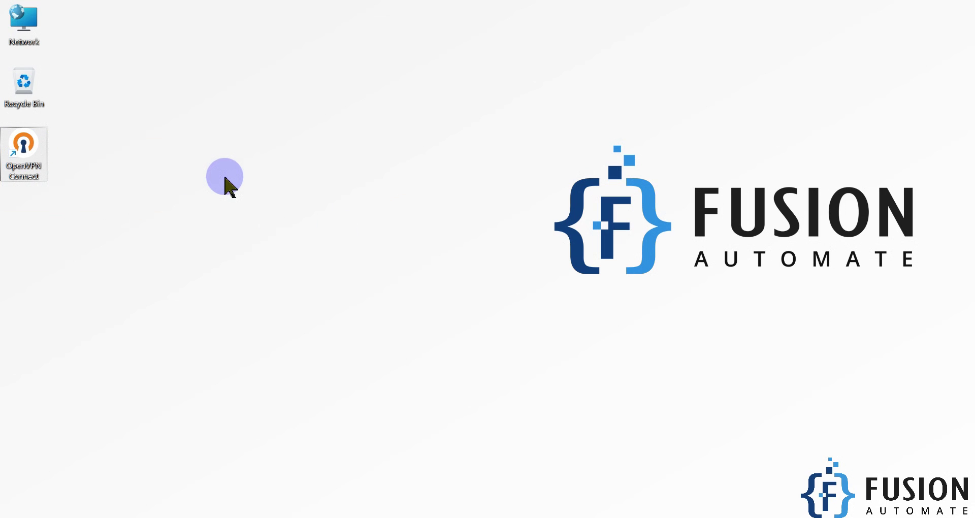
{"action": "double_click", "coordinate": [30, 157]}
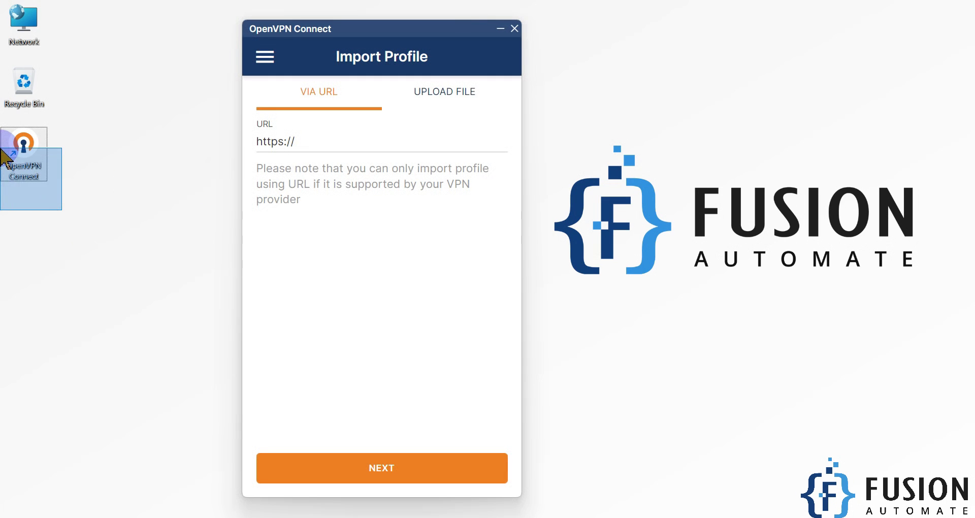
{"action": "left_click", "coordinate": [319, 97]}
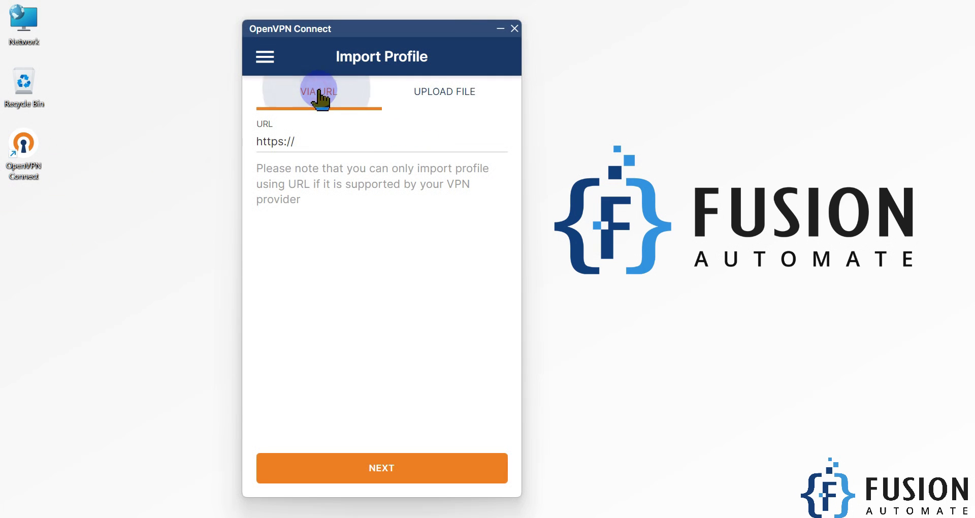
{"action": "left_click", "coordinate": [433, 93]}
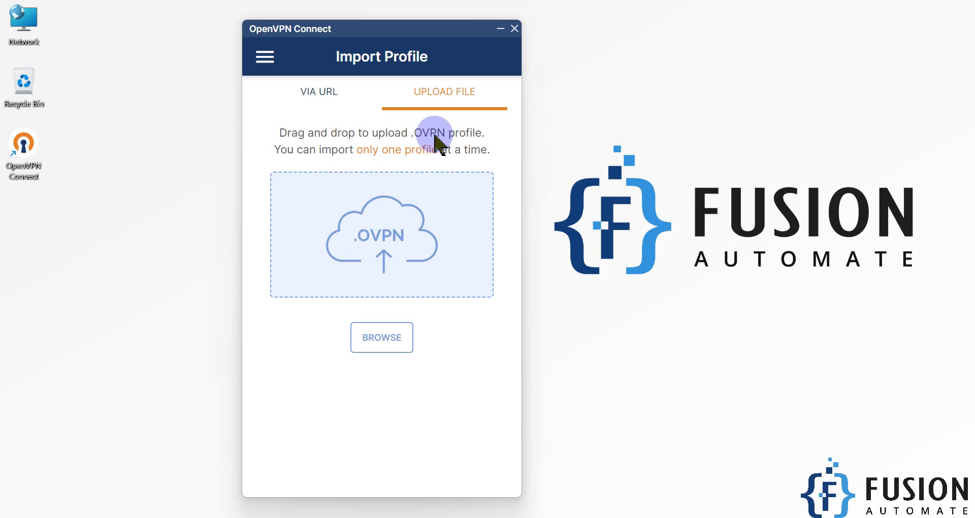
{"action": "left_click", "coordinate": [515, 28]}
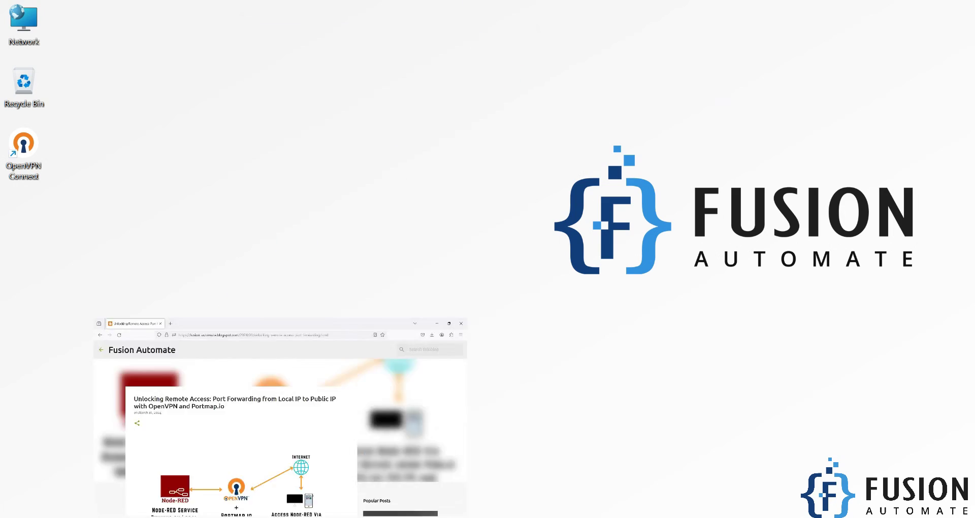
Scroll the Fusion Automate blog post to the Configure Port Forwarding on Portmap.io section.
{"action": "left_click", "coordinate": [228, 515]}
{"action": "scroll", "coordinate": [398, 287], "scroll_direction": "down", "scroll_amount": 15}
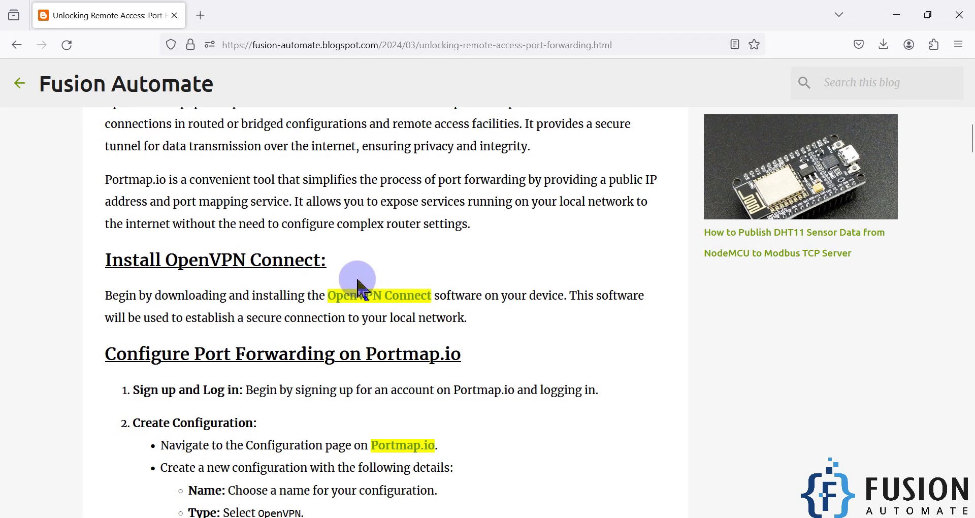
{"action": "left_click_drag", "start_coordinate": [467, 322], "coordinate": [106, 258]}
{"action": "scroll", "coordinate": [217, 245], "scroll_direction": "down", "scroll_amount": 2}
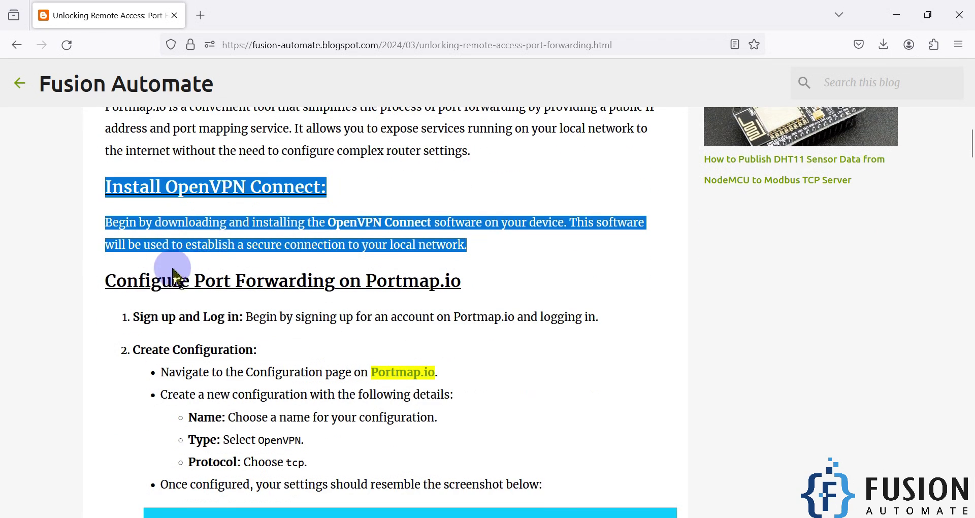
{"action": "triple_click", "coordinate": [141, 281]}
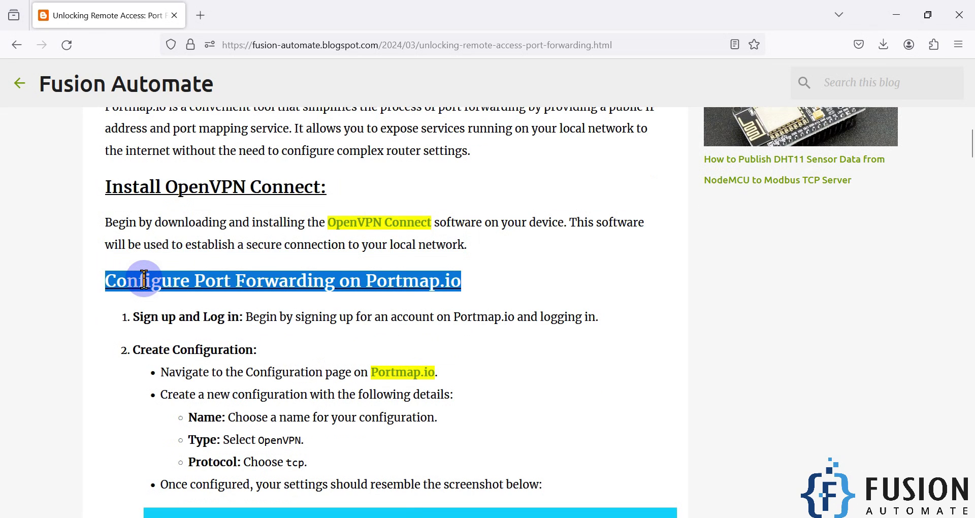
{"action": "left_click", "coordinate": [145, 279]}
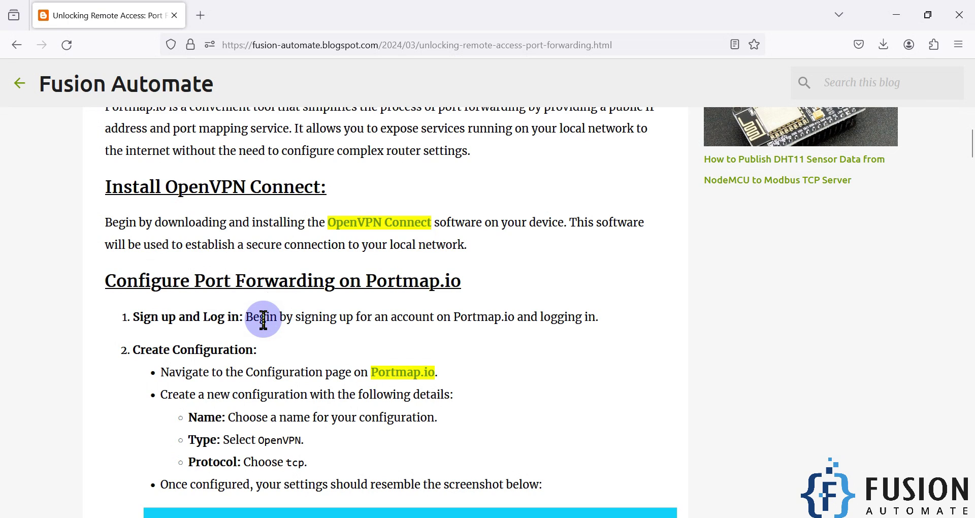
{"action": "left_click_drag", "start_coordinate": [462, 281], "coordinate": [369, 279]}
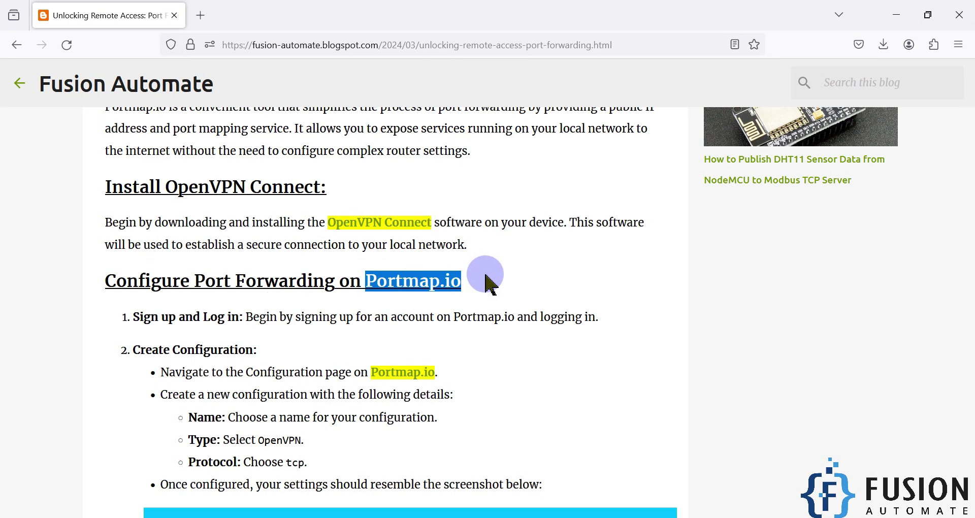
{"action": "scroll", "coordinate": [457, 269], "scroll_direction": "down", "scroll_amount": 2}
{"action": "left_click", "coordinate": [432, 246]}
{"action": "triple_click", "coordinate": [432, 246]}
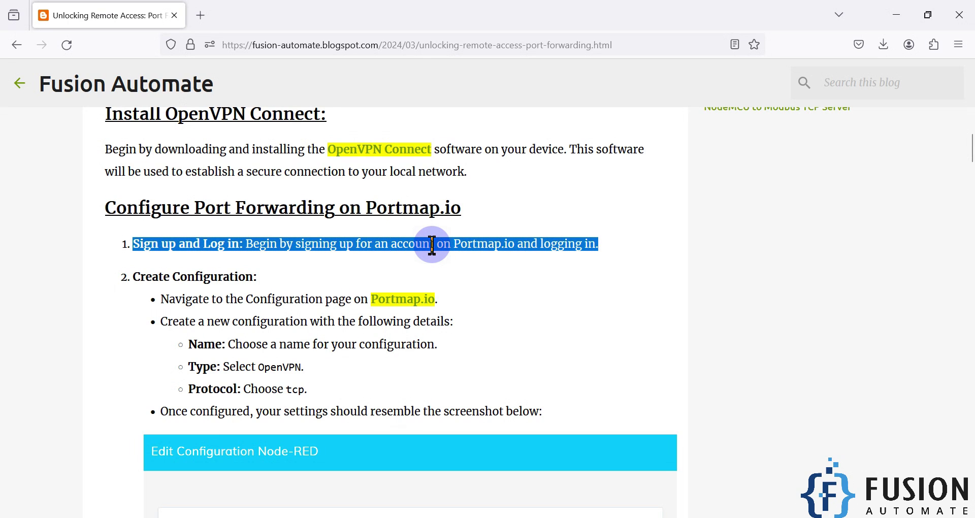
Open the post's Portmap.io link in a new tab and switch to it.
{"action": "right_click", "coordinate": [416, 301]}
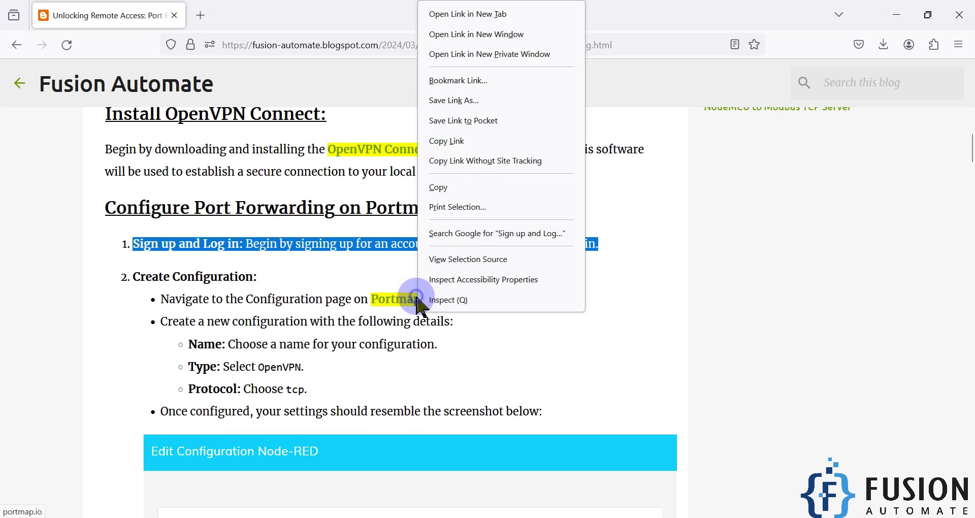
{"action": "left_click", "coordinate": [483, 15]}
{"action": "left_click", "coordinate": [272, 16]}
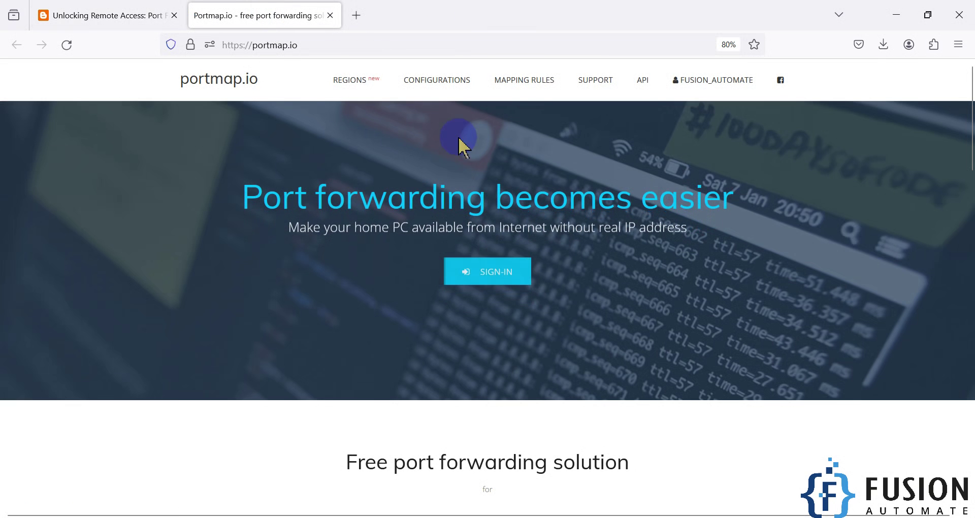
From the account menu, go to Configurations and start a new configuration.
{"action": "left_click", "coordinate": [716, 86]}
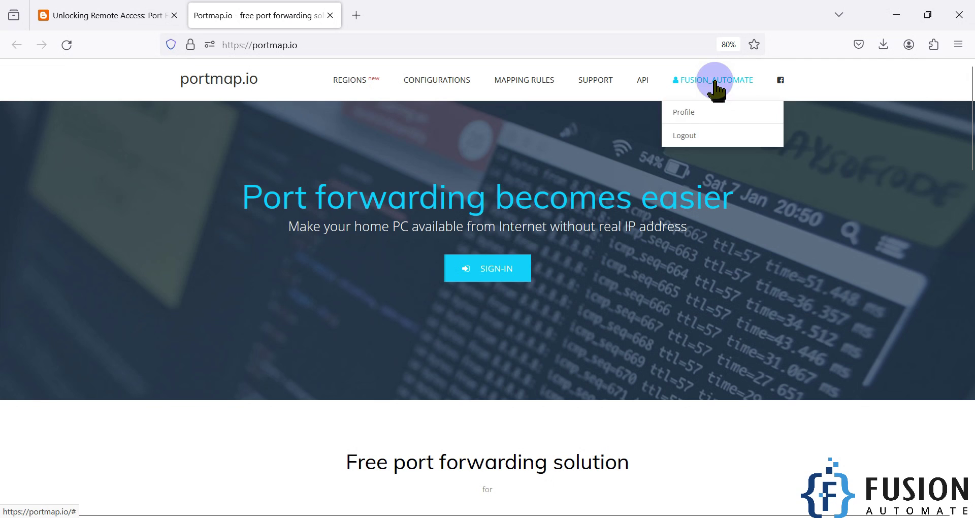
{"action": "left_click", "coordinate": [445, 82]}
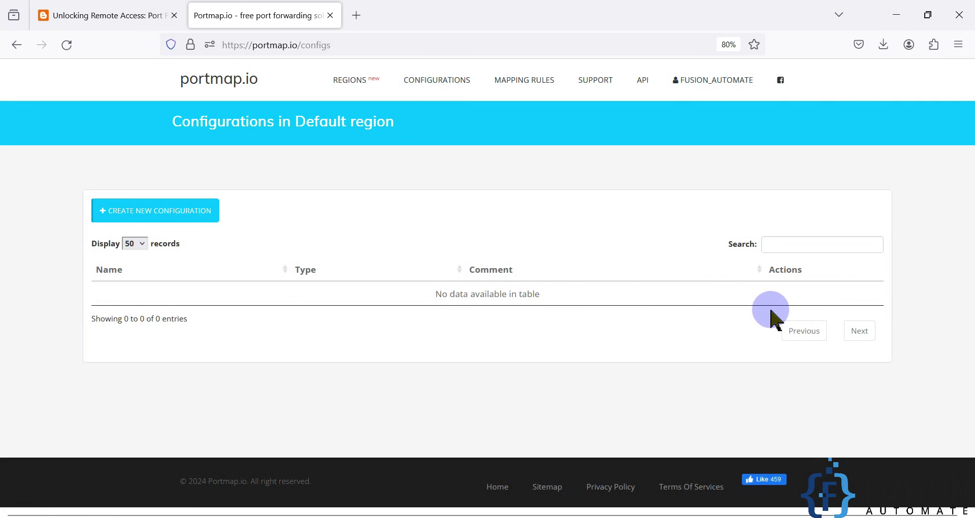
{"action": "left_click", "coordinate": [183, 212]}
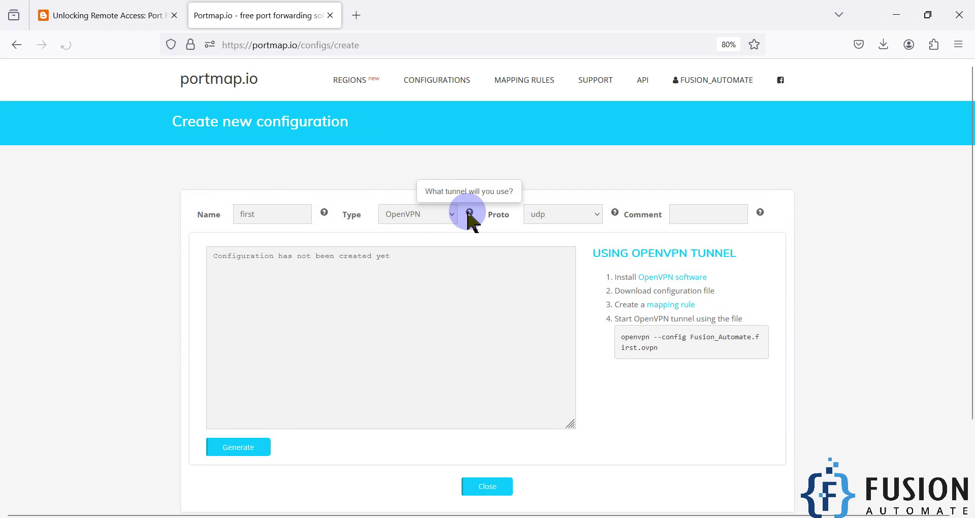
Replace the configuration name 'first' with 'Node-RED'.
{"action": "scroll", "coordinate": [294, 211], "scroll_direction": "down", "scroll_amount": 2}
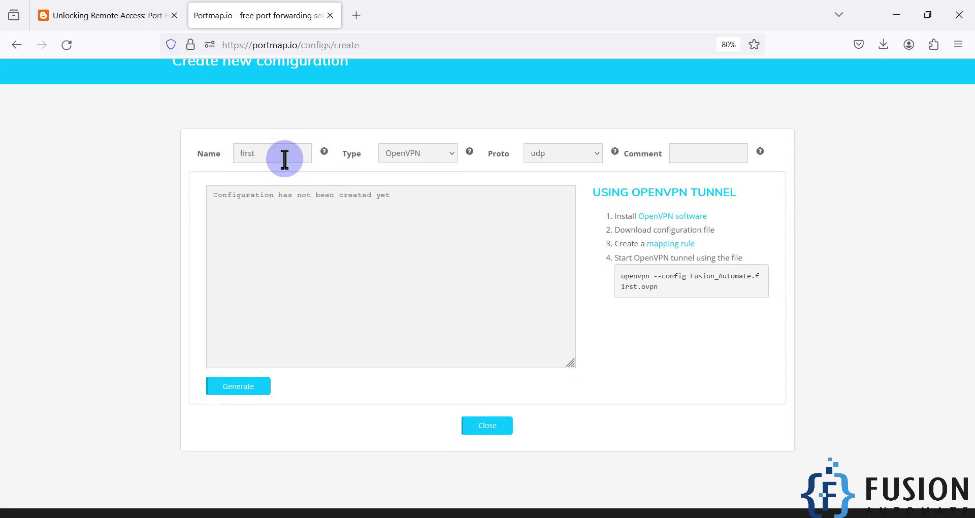
{"action": "double_click", "coordinate": [284, 158]}
{"action": "left_click", "coordinate": [207, 157]}
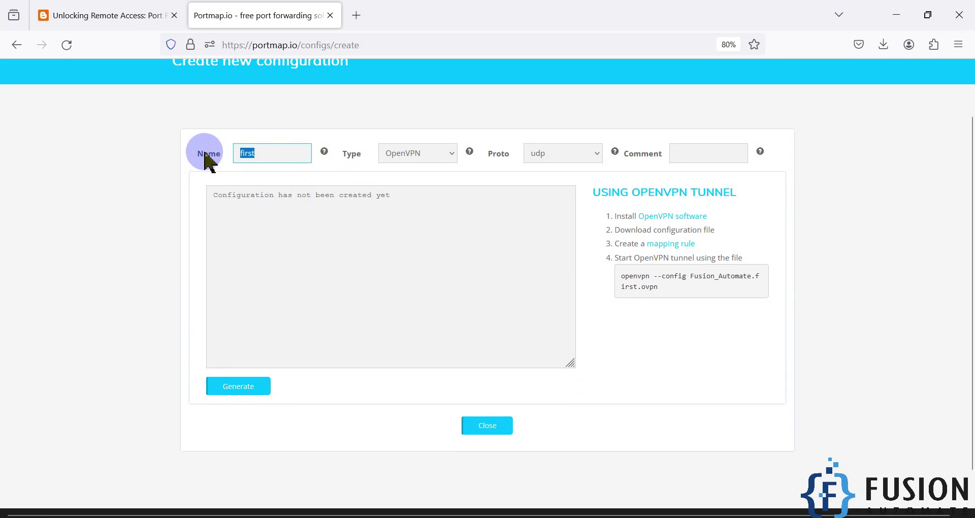
{"action": "type", "text": "No"}
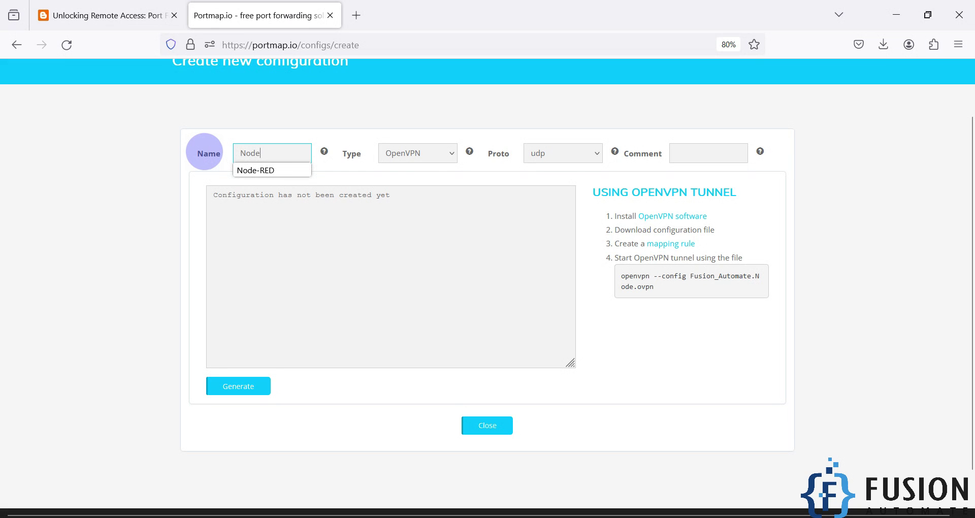
{"action": "type", "text": "de"}
{"action": "left_click", "coordinate": [275, 171]}
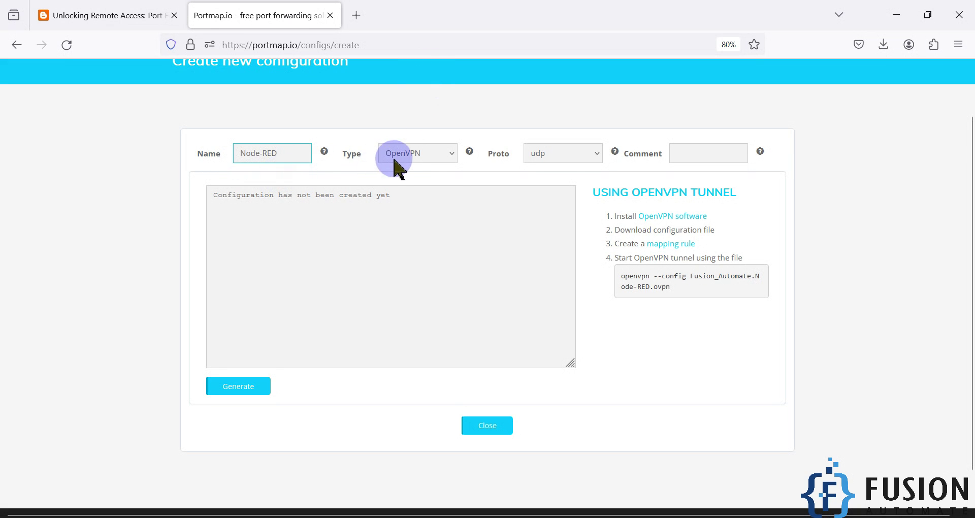
Keep type OpenVPN, set protocol to tcp, and generate the configuration.
{"action": "left_click", "coordinate": [396, 161]}
{"action": "left_click", "coordinate": [412, 173]}
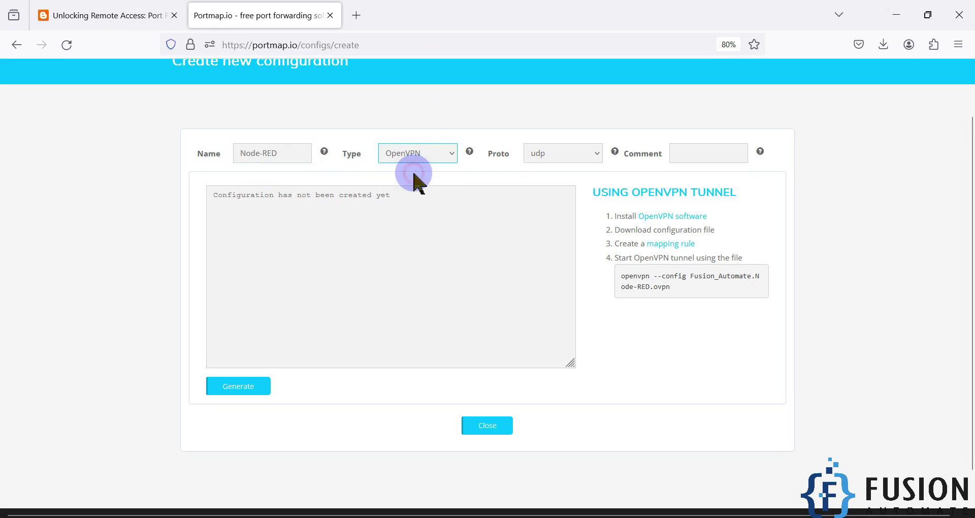
{"action": "left_click", "coordinate": [589, 154]}
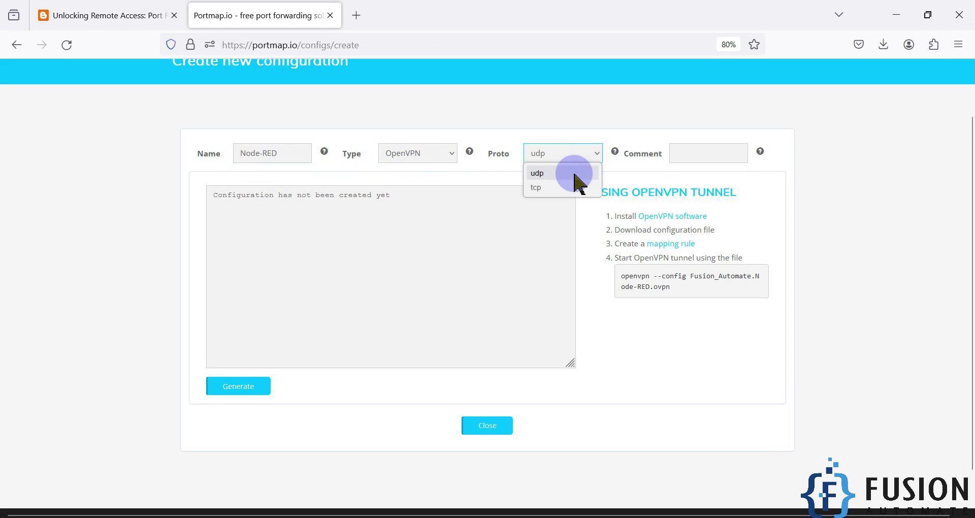
{"action": "left_click", "coordinate": [553, 187]}
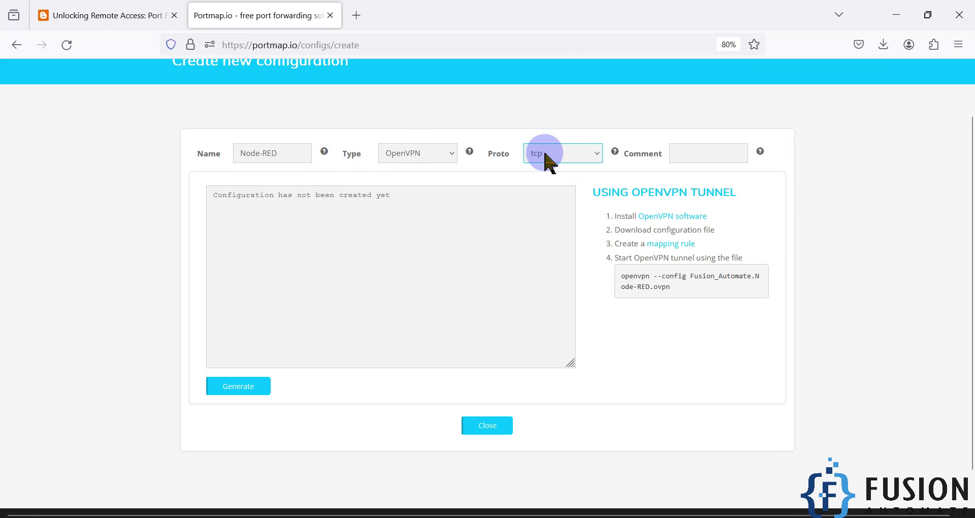
{"action": "left_click", "coordinate": [238, 387]}
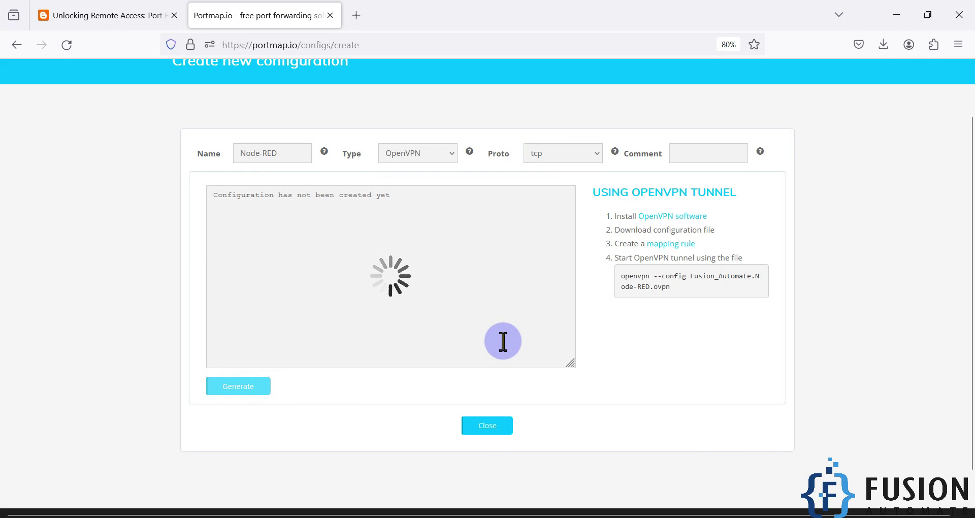
{"action": "scroll", "coordinate": [429, 278], "scroll_direction": "down", "scroll_amount": 10}
{"action": "scroll", "coordinate": [446, 299], "scroll_direction": "up", "scroll_amount": 15}
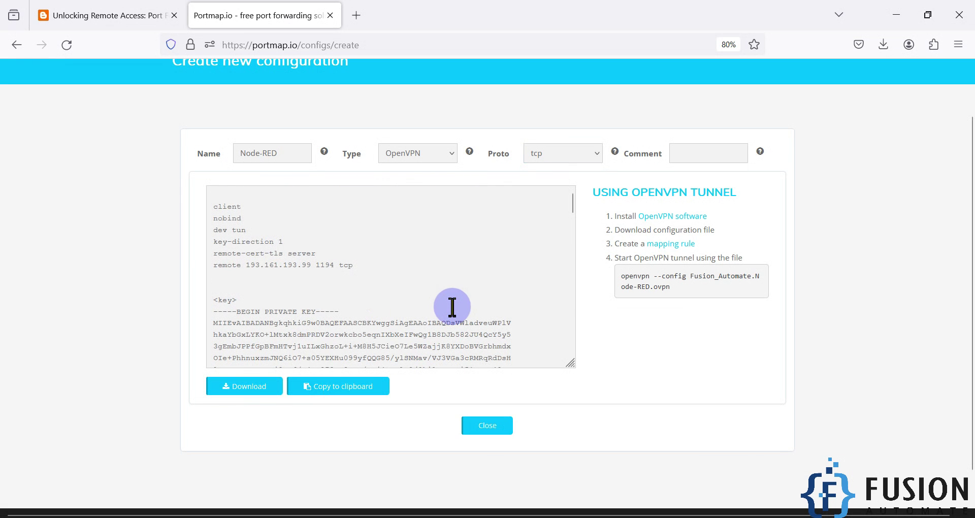
Download Fusion_Automate.Node-RED(1).ovpn, dismiss the download notice, and go to Mapping rules.
{"action": "left_click", "coordinate": [244, 387]}
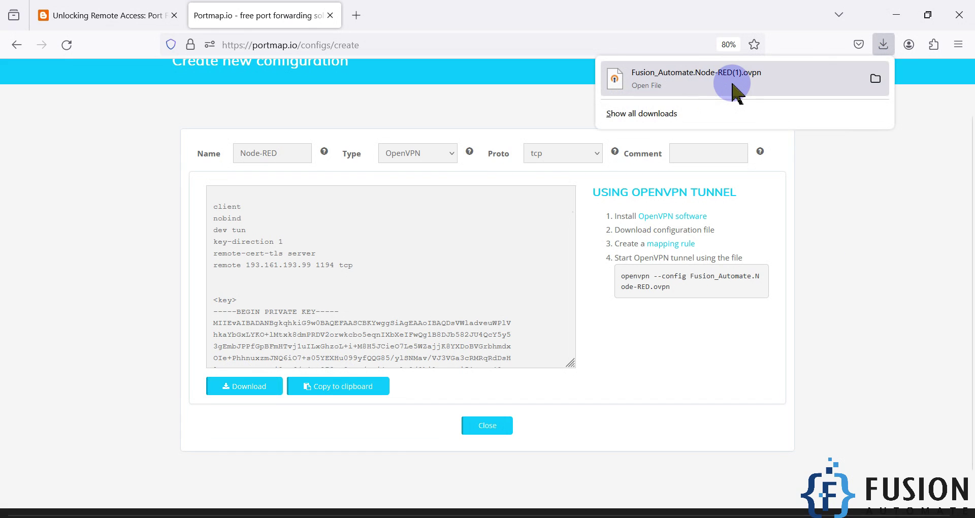
{"action": "scroll", "coordinate": [610, 292], "scroll_direction": "up", "scroll_amount": 2}
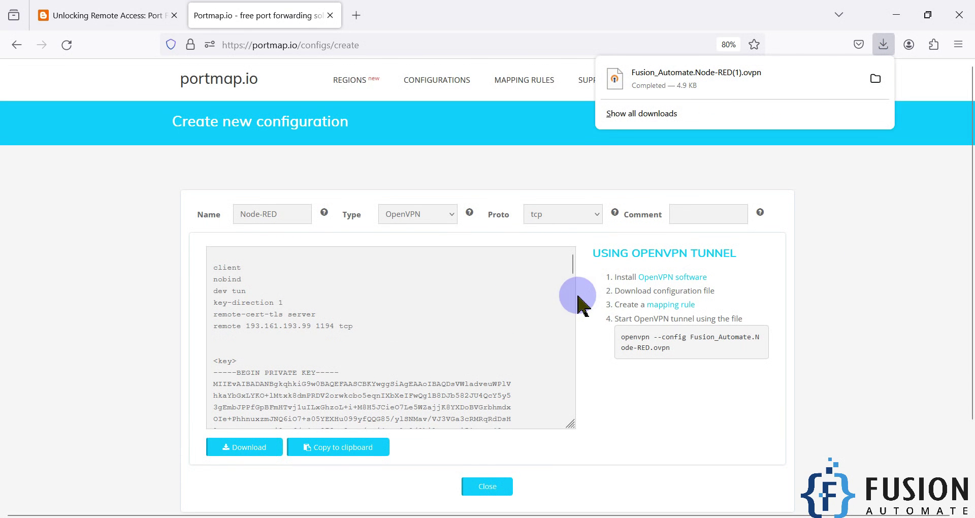
{"action": "left_click", "coordinate": [491, 164]}
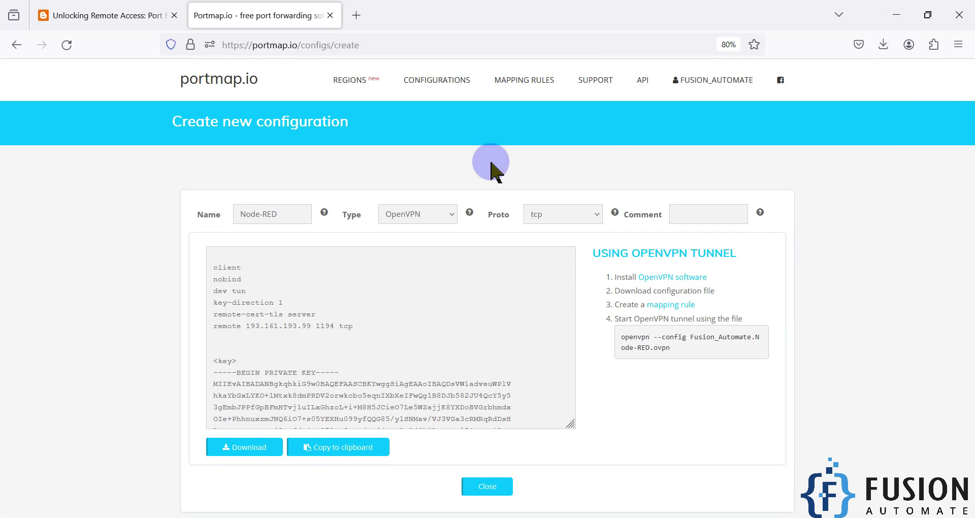
{"action": "left_click", "coordinate": [528, 87]}
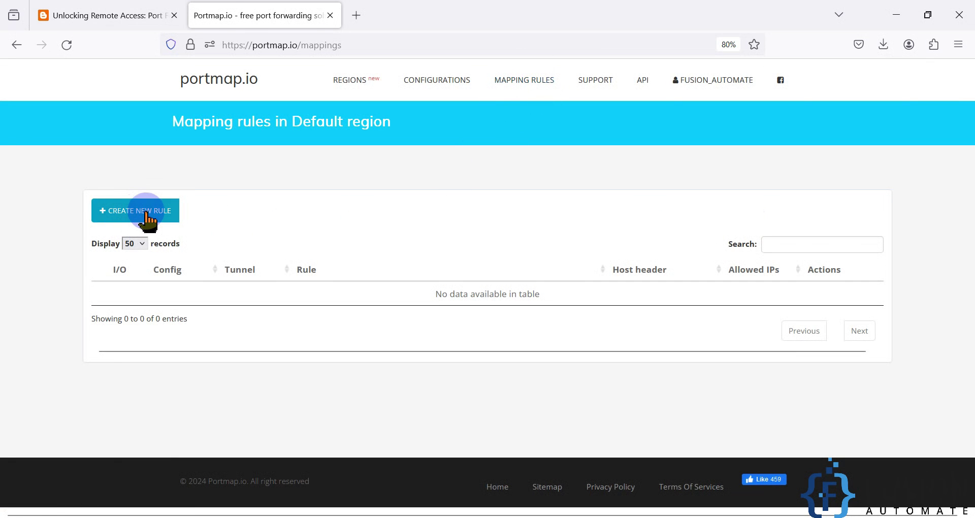
Start a new mapping rule, check its Configuration choices, then go to Configurations.
{"action": "left_click", "coordinate": [147, 213]}
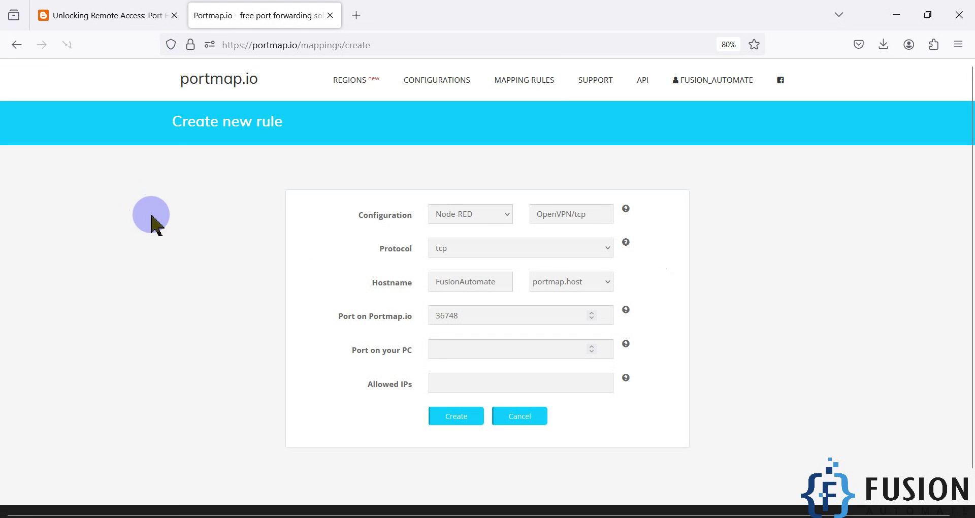
{"action": "left_click", "coordinate": [488, 217]}
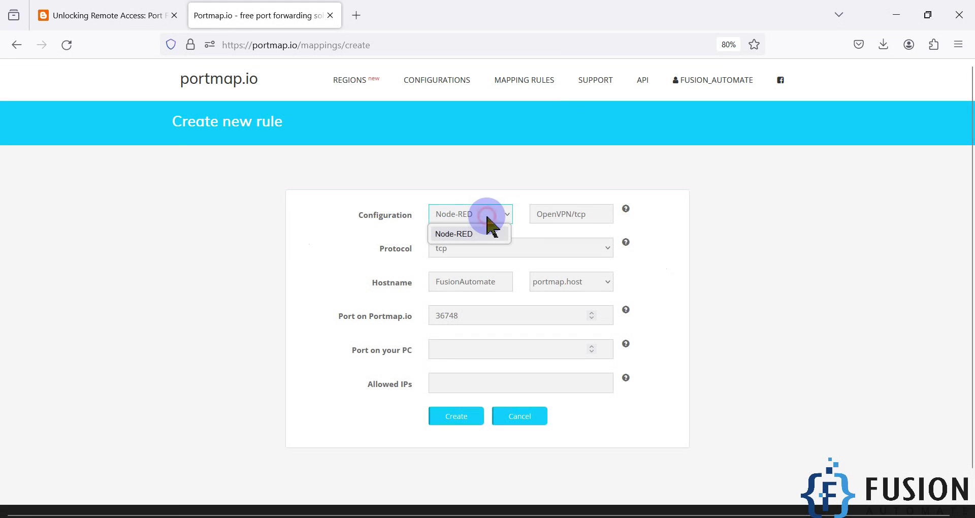
{"action": "left_click", "coordinate": [441, 81]}
Review the single Node-RED OpenVPN/tcp configuration, then return to Mapping rules.
{"action": "double_click", "coordinate": [114, 294]}
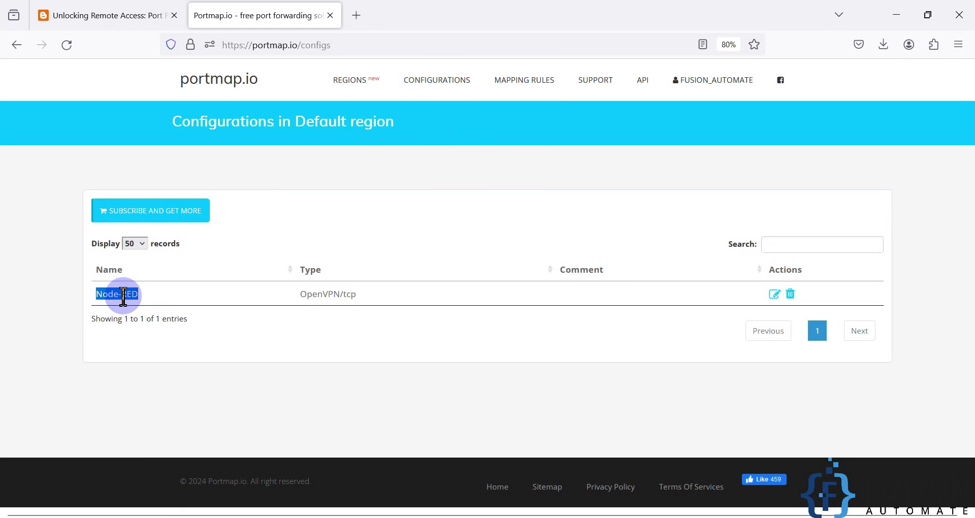
{"action": "double_click", "coordinate": [330, 294]}
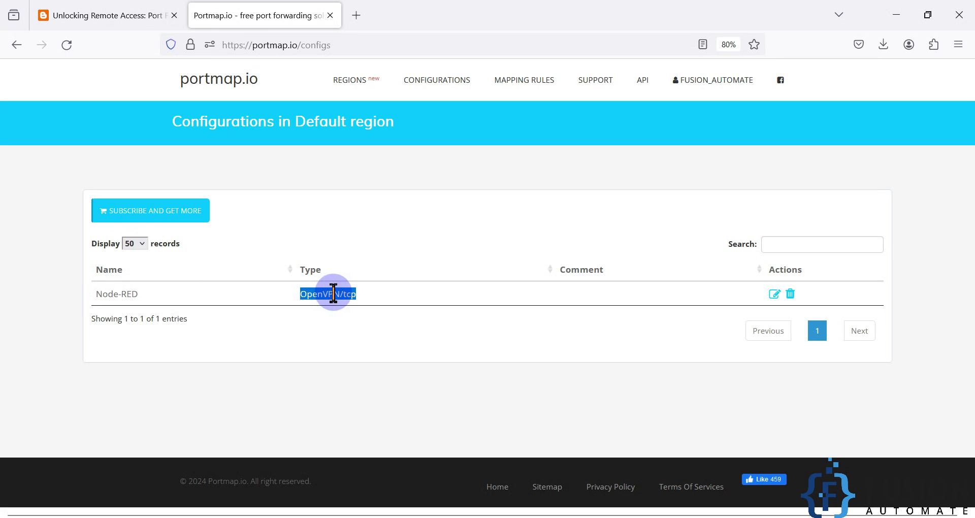
{"action": "left_click", "coordinate": [125, 296]}
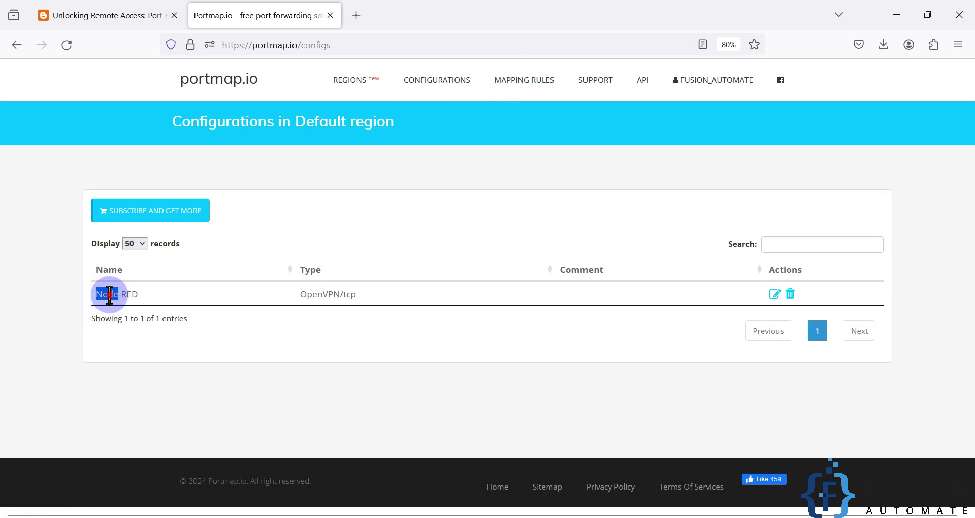
{"action": "left_click", "coordinate": [523, 85]}
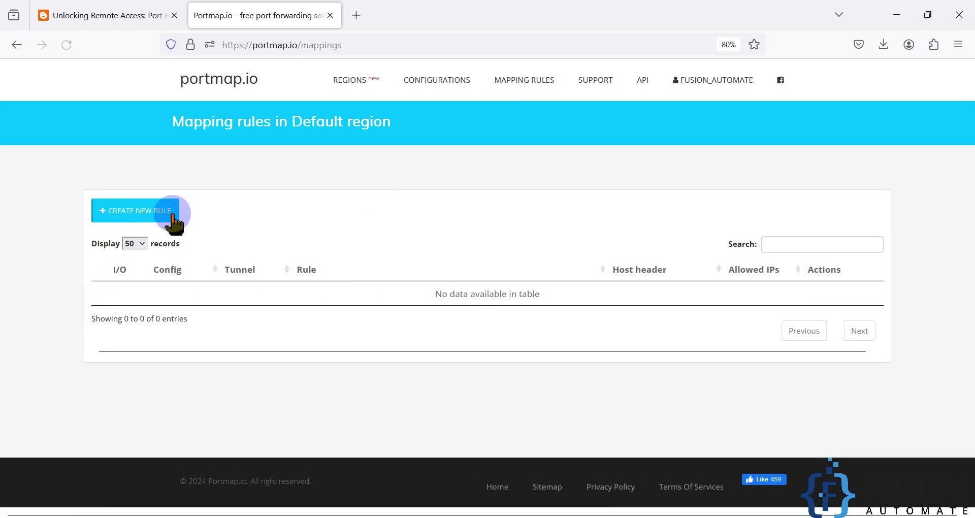
Start a new mapping rule with Node-RED selected as its configuration.
{"action": "left_click", "coordinate": [138, 216]}
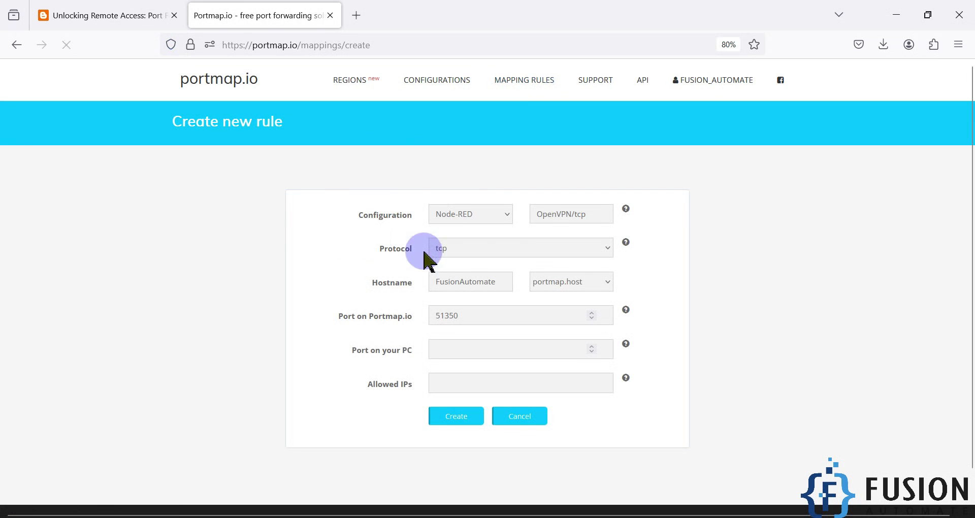
{"action": "left_click", "coordinate": [491, 214]}
{"action": "left_click", "coordinate": [474, 235]}
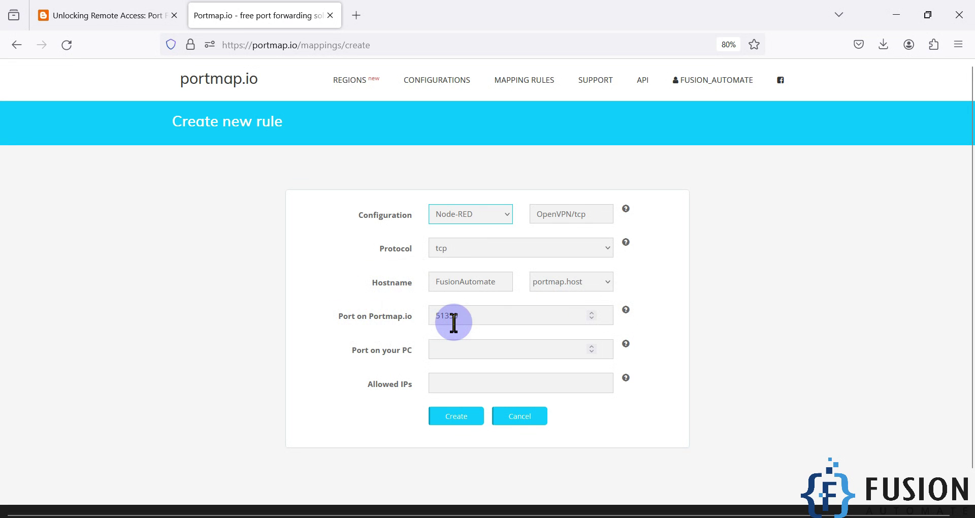
{"action": "left_click", "coordinate": [115, 16]}
{"action": "scroll", "coordinate": [425, 348], "scroll_direction": "down", "scroll_amount": 20}
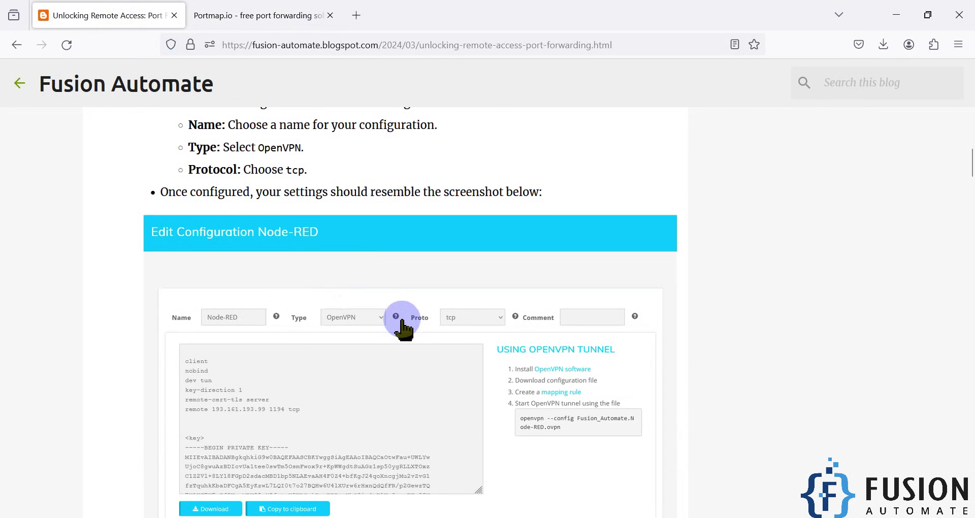
{"action": "scroll", "coordinate": [415, 325], "scroll_direction": "up", "scroll_amount": 4}
{"action": "double_click", "coordinate": [286, 354]}
{"action": "scroll", "coordinate": [420, 356], "scroll_direction": "down", "scroll_amount": 5}
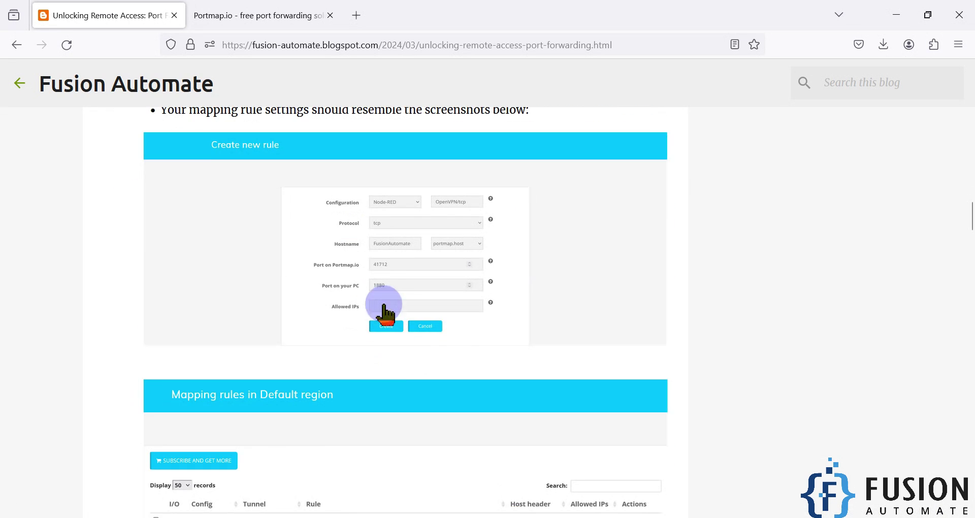
{"action": "left_click", "coordinate": [377, 278]}
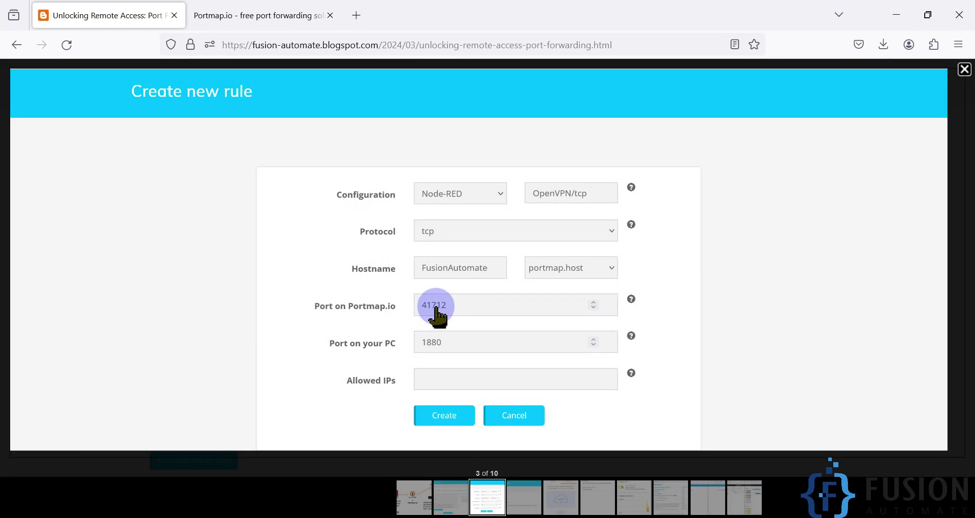
{"action": "left_click", "coordinate": [963, 69]}
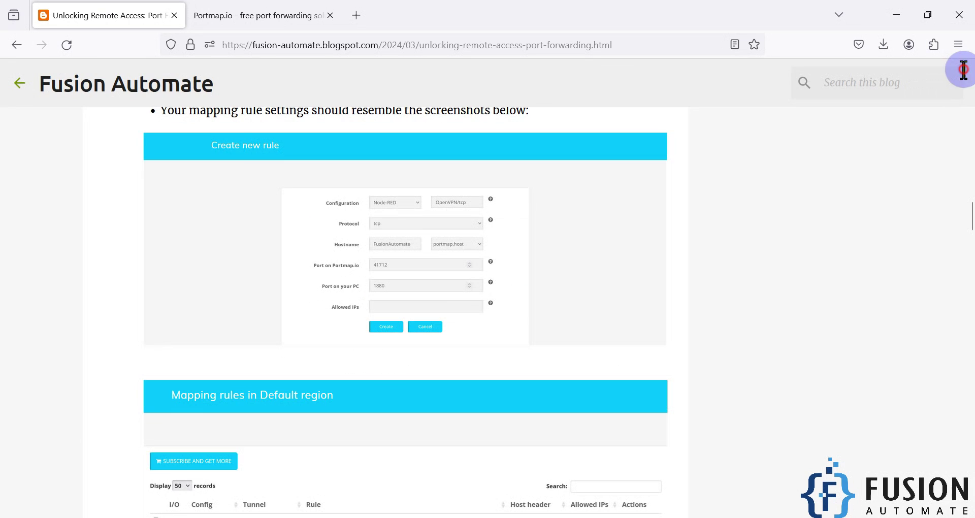
{"action": "left_click", "coordinate": [265, 14]}
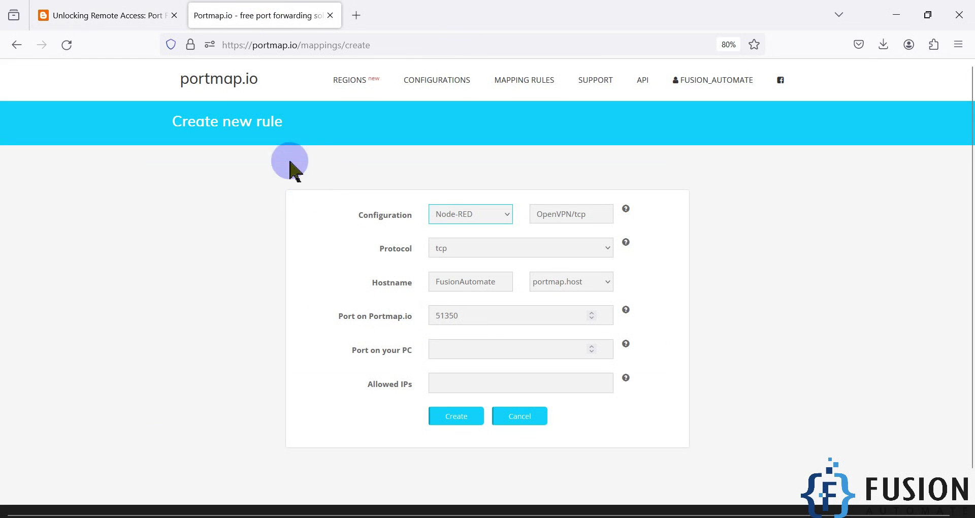
Create the rule forwarding portmap.host port 51350 to local port 1880.
{"action": "left_click", "coordinate": [447, 316]}
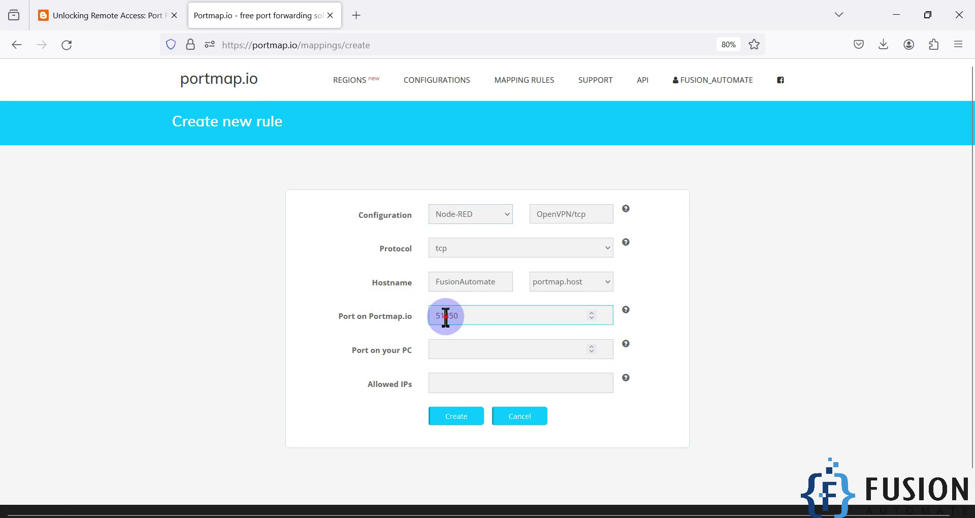
{"action": "double_click", "coordinate": [522, 323]}
{"action": "left_click", "coordinate": [519, 319]}
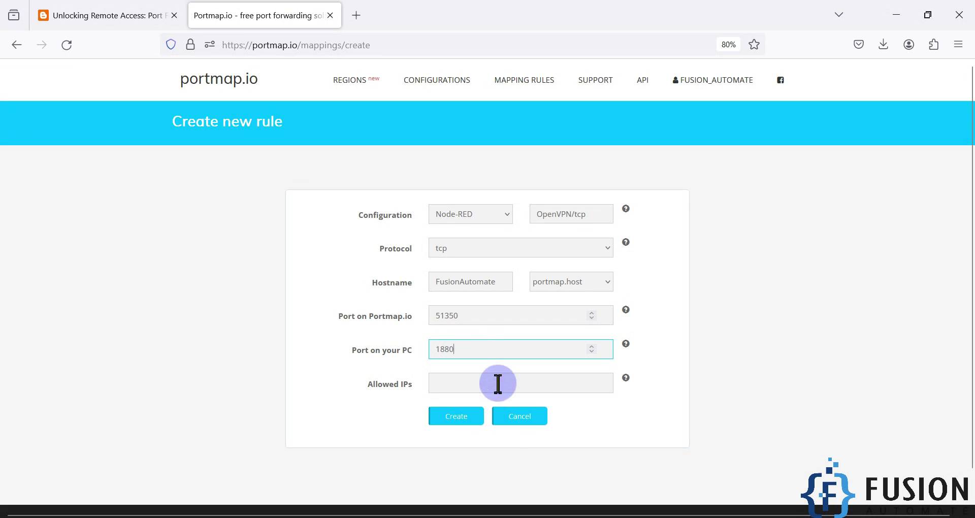
{"action": "left_click", "coordinate": [450, 421]}
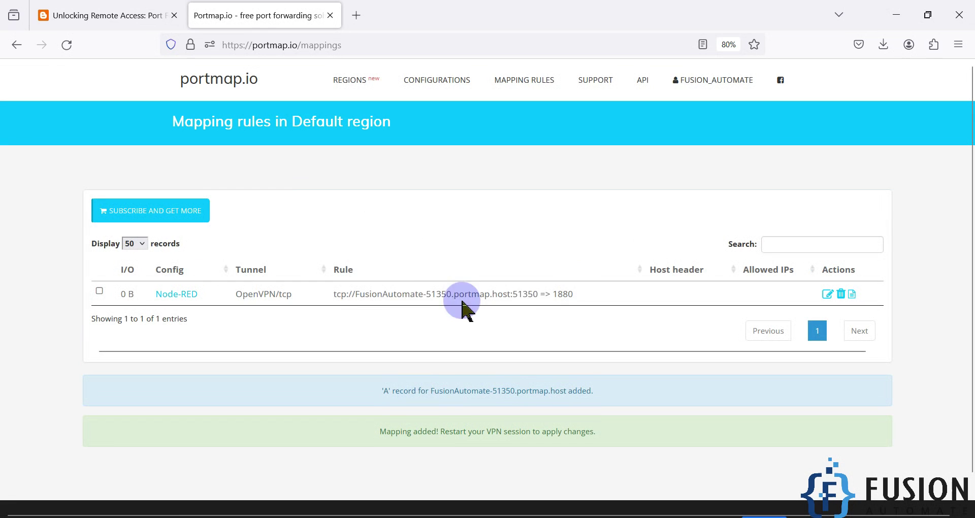
Select ports 1880 and 51350 in the rule, check the downloaded .ovpn, then minimize Firefox.
{"action": "double_click", "coordinate": [565, 295]}
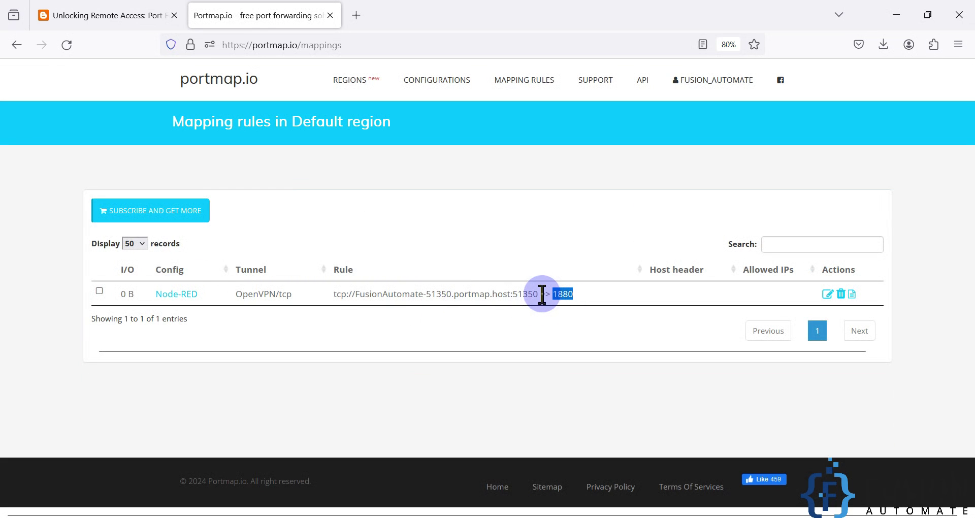
{"action": "left_click_drag", "start_coordinate": [538, 294], "coordinate": [513, 294]}
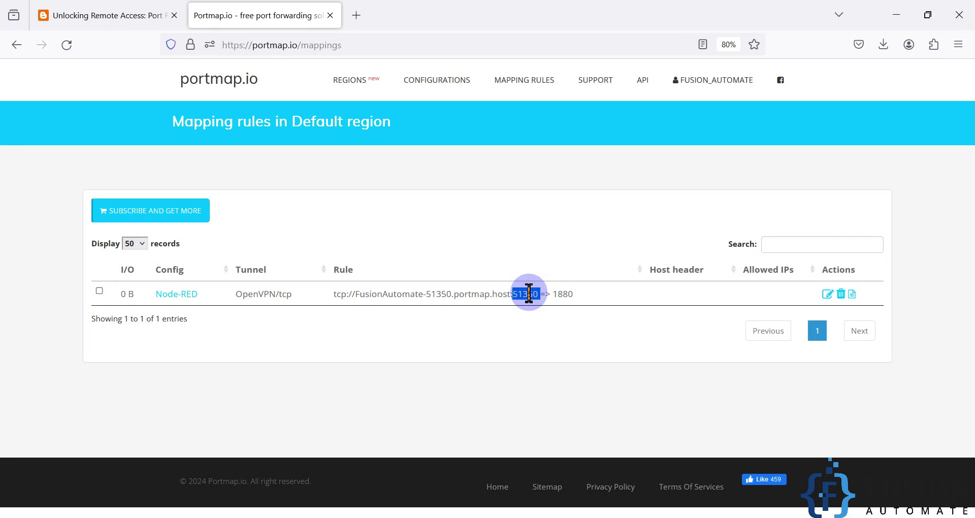
{"action": "left_click", "coordinate": [883, 45]}
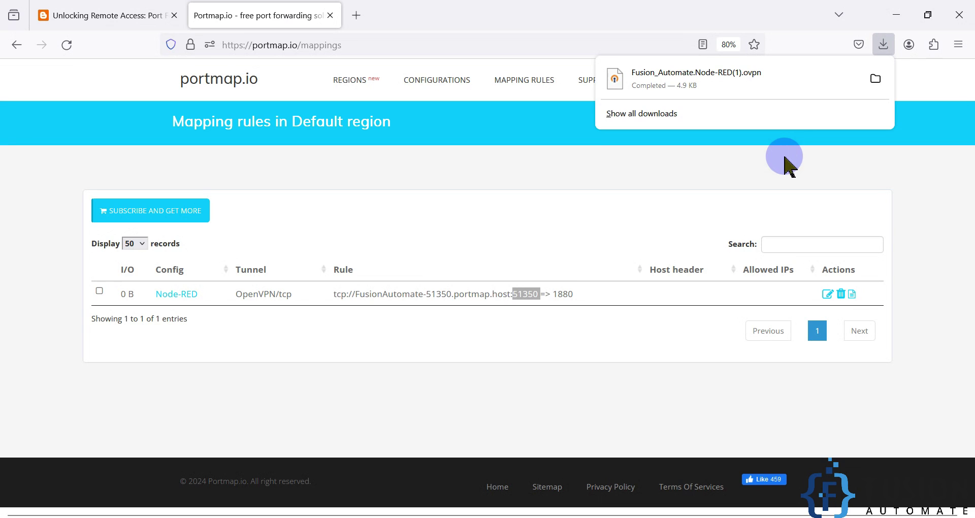
{"action": "left_click", "coordinate": [784, 157]}
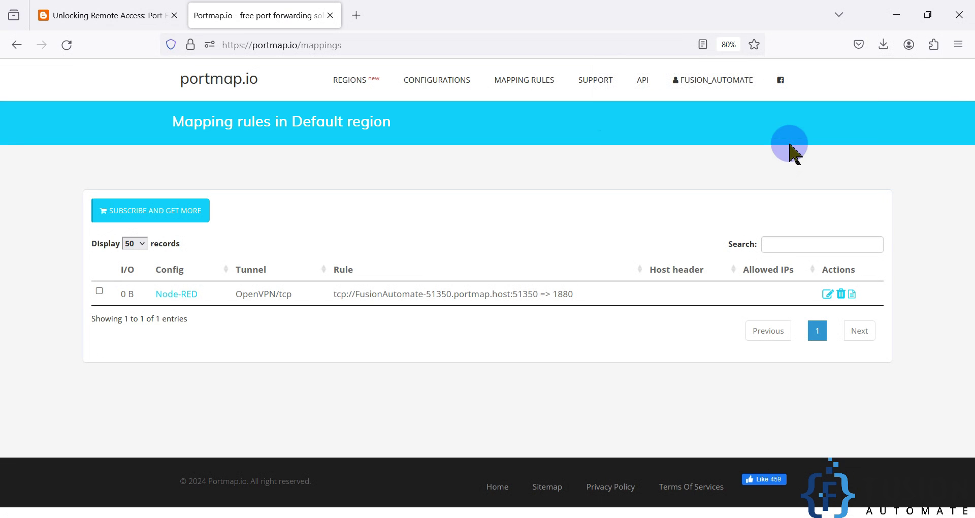
{"action": "left_click", "coordinate": [895, 18]}
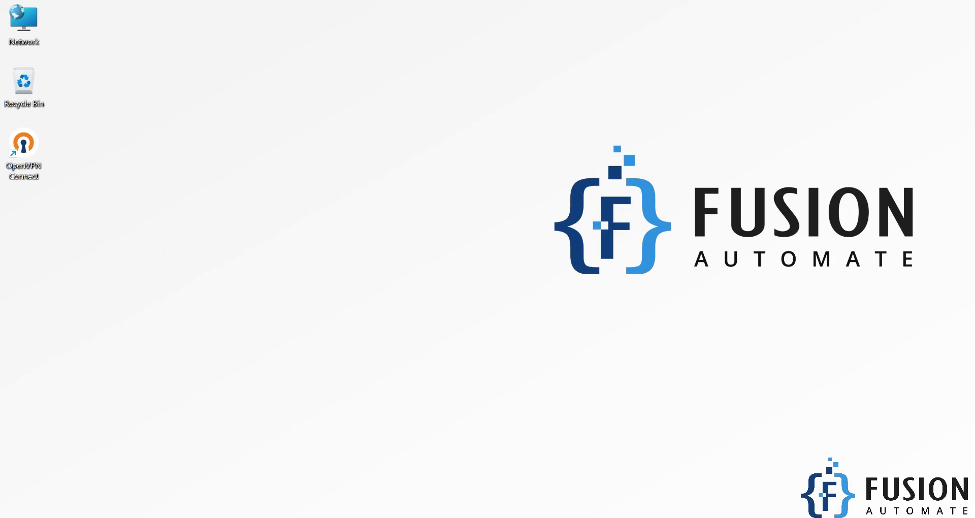
{"action": "key", "text": "alt+Tab"}
{"action": "left_click", "coordinate": [122, 8]}
{"action": "scroll", "coordinate": [290, 304], "scroll_direction": "up", "scroll_amount": 15}
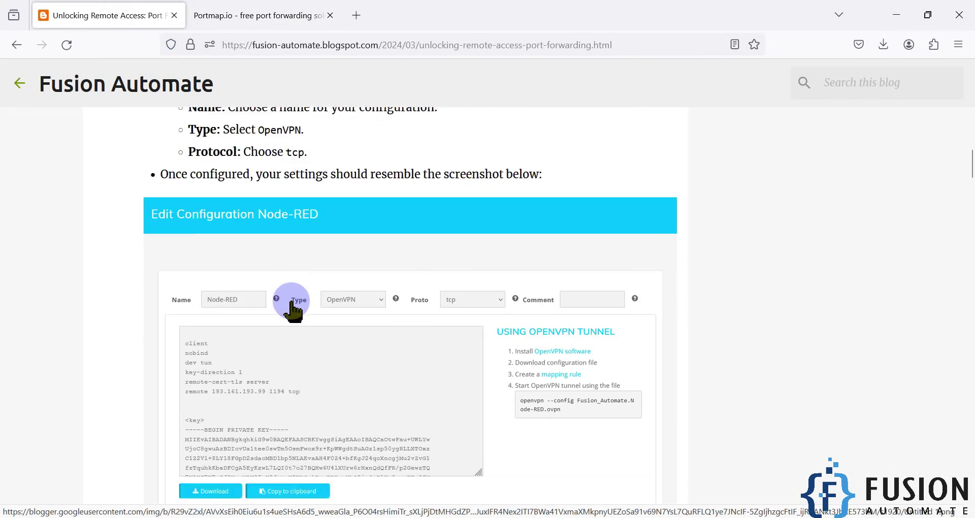
{"action": "scroll", "coordinate": [285, 319], "scroll_direction": "down", "scroll_amount": 4}
{"action": "triple_click", "coordinate": [174, 283]}
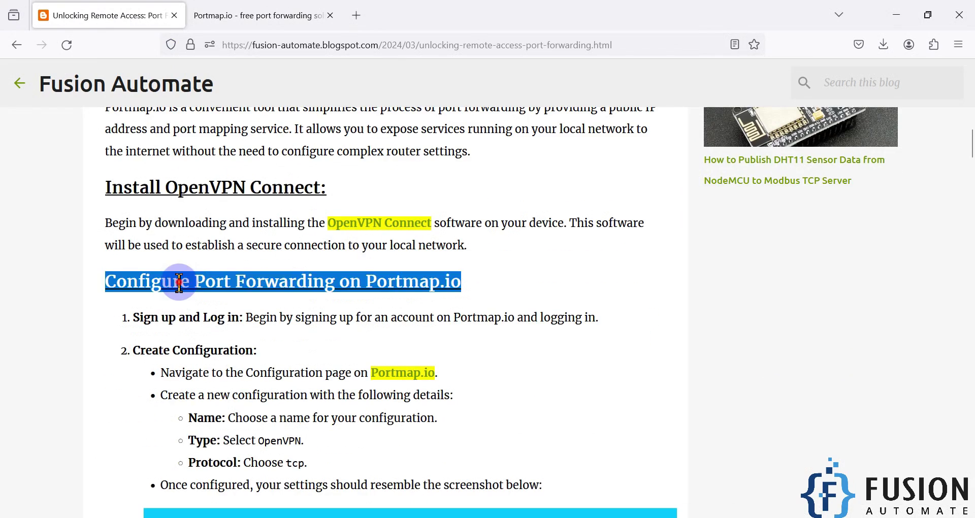
{"action": "scroll", "coordinate": [223, 283], "scroll_direction": "down", "scroll_amount": 3}
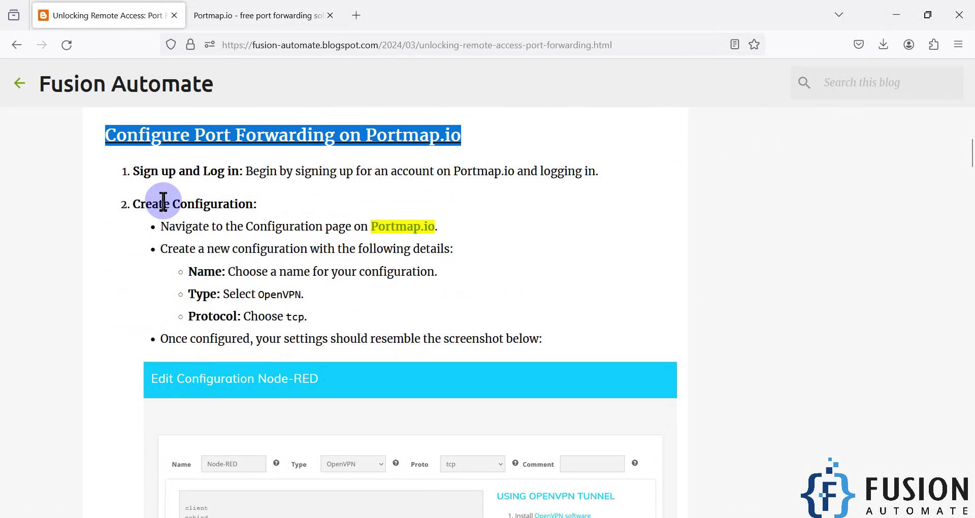
{"action": "left_click_drag", "start_coordinate": [133, 200], "coordinate": [320, 320]}
{"action": "left_click", "coordinate": [320, 320]}
{"action": "scroll", "coordinate": [305, 264], "scroll_direction": "down", "scroll_amount": 7}
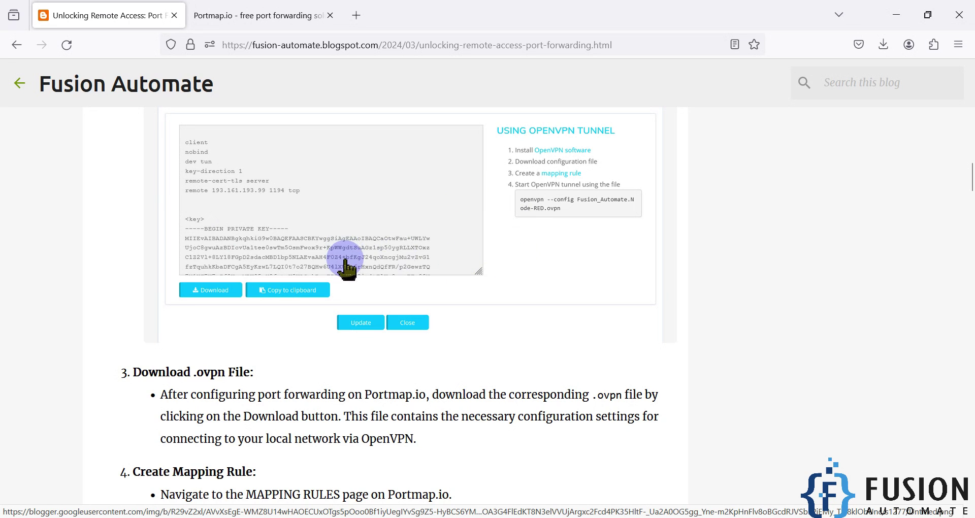
{"action": "scroll", "coordinate": [285, 279], "scroll_direction": "down", "scroll_amount": 2}
{"action": "triple_click", "coordinate": [216, 297]}
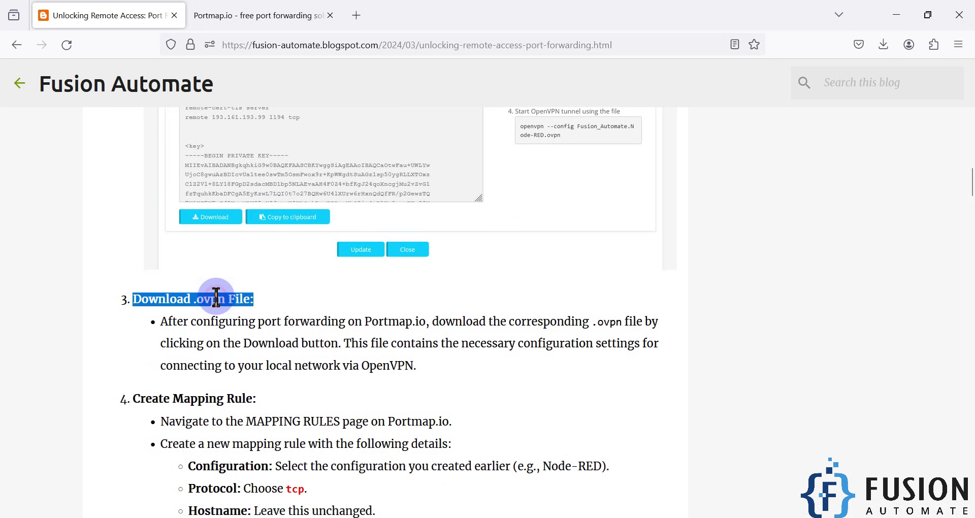
{"action": "scroll", "coordinate": [335, 320], "scroll_direction": "down", "scroll_amount": 1}
{"action": "scroll", "coordinate": [327, 305], "scroll_direction": "down", "scroll_amount": 3}
{"action": "triple_click", "coordinate": [197, 180]}
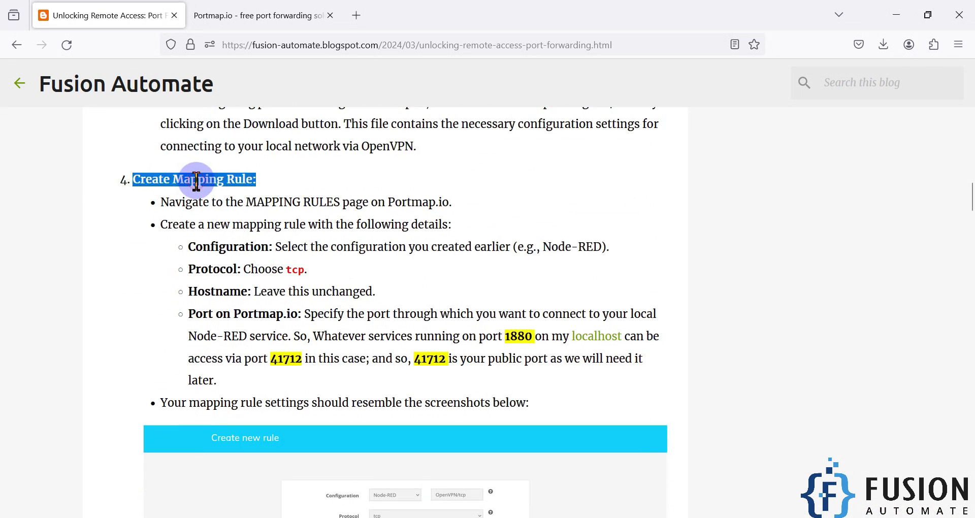
{"action": "scroll", "coordinate": [329, 239], "scroll_direction": "down", "scroll_amount": 5}
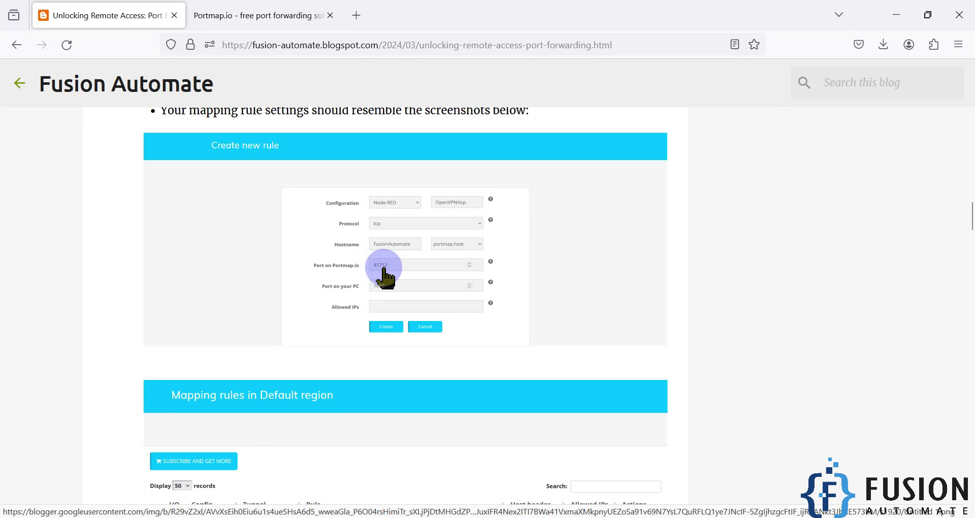
{"action": "left_click", "coordinate": [254, 10]}
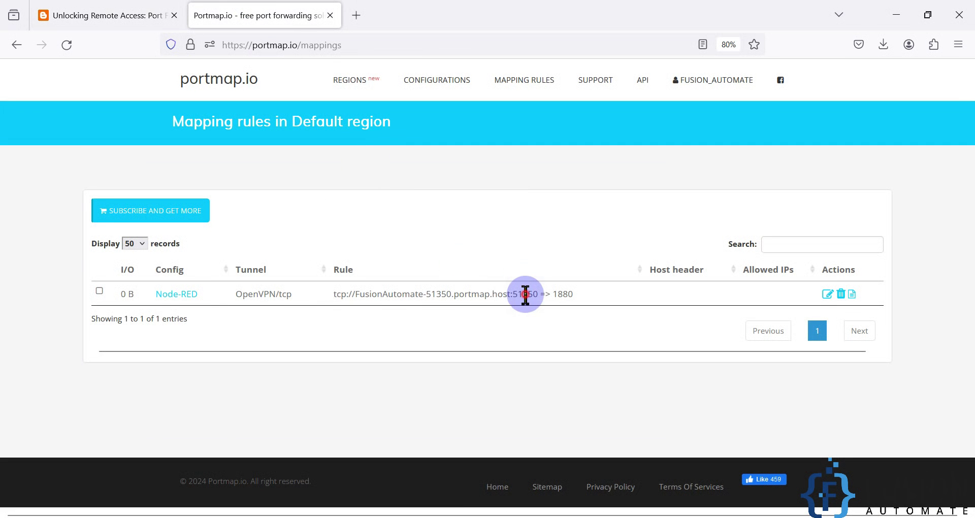
{"action": "double_click", "coordinate": [526, 293]}
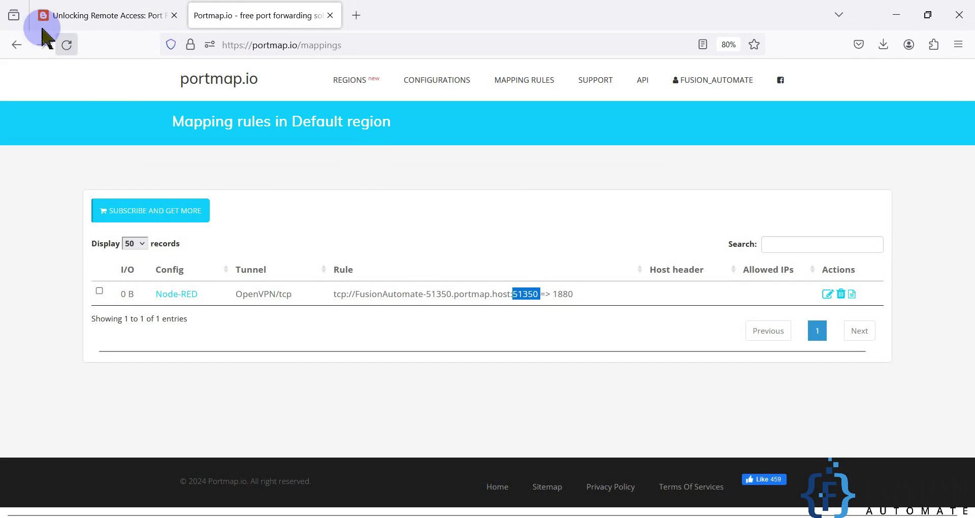
{"action": "left_click", "coordinate": [107, 15]}
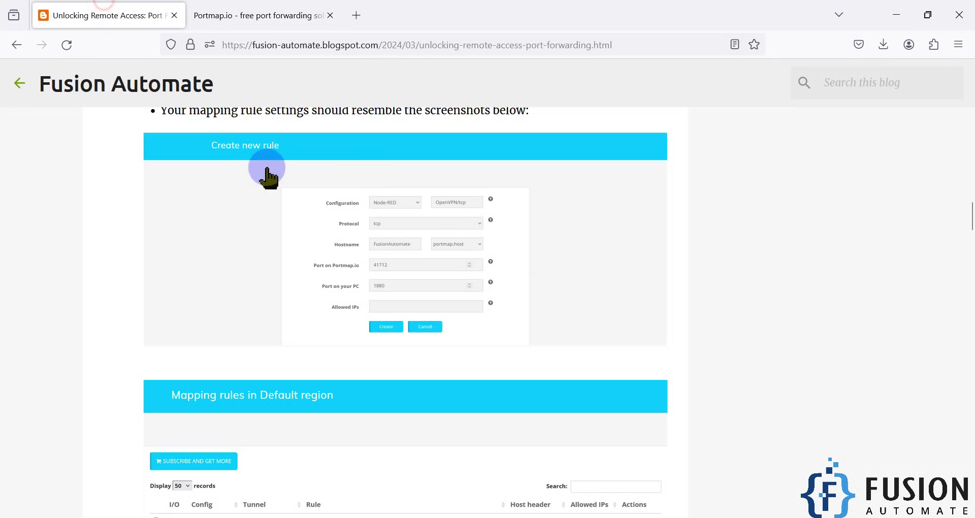
{"action": "scroll", "coordinate": [396, 262], "scroll_direction": "down", "scroll_amount": 4}
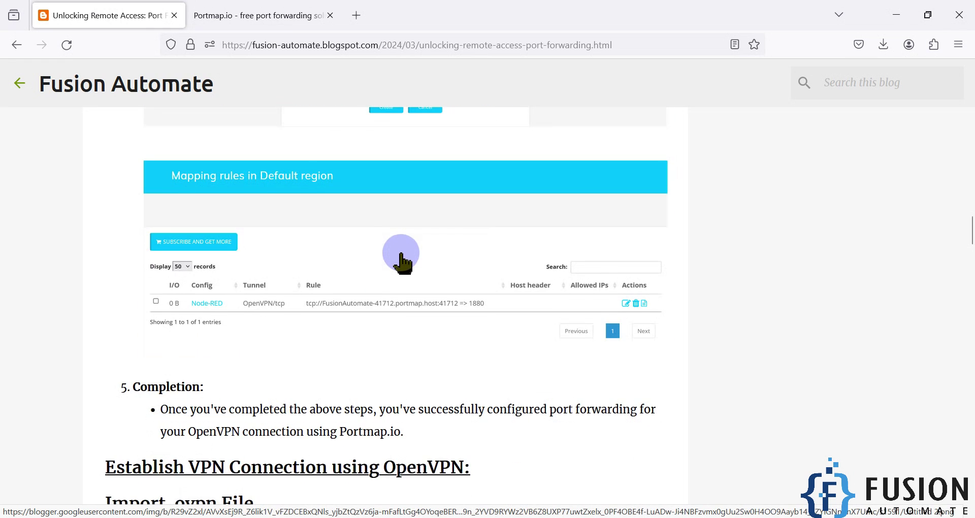
{"action": "scroll", "coordinate": [354, 234], "scroll_direction": "down", "scroll_amount": 1}
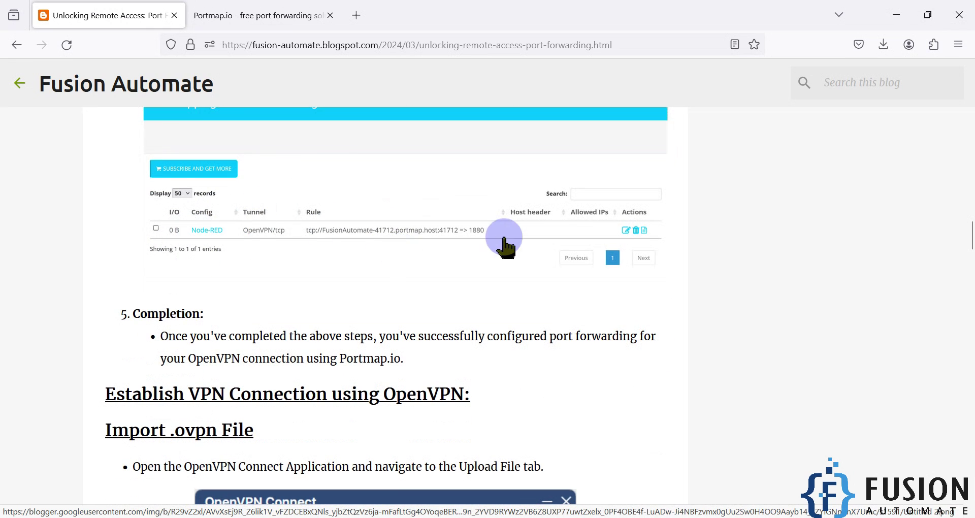
{"action": "scroll", "coordinate": [305, 274], "scroll_direction": "up", "scroll_amount": 3}
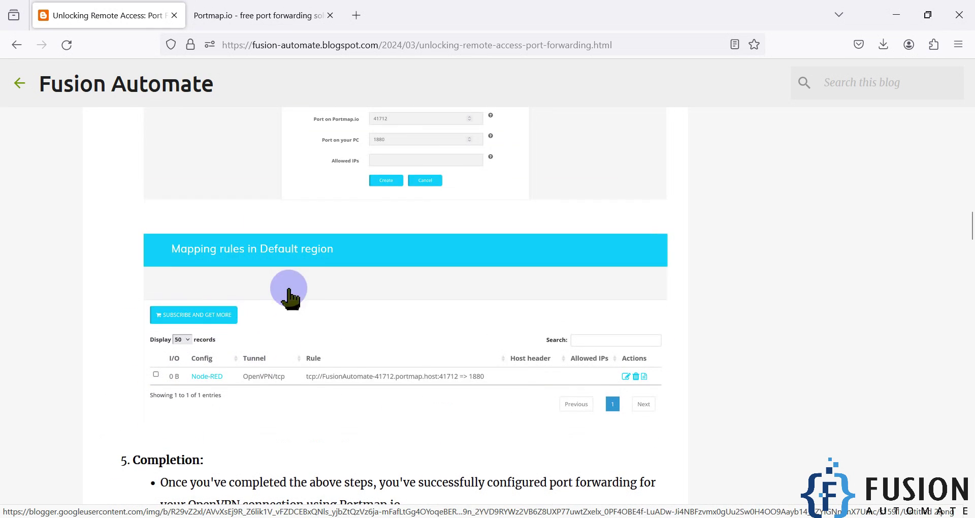
{"action": "left_click", "coordinate": [264, 14]}
{"action": "left_click", "coordinate": [163, 11]}
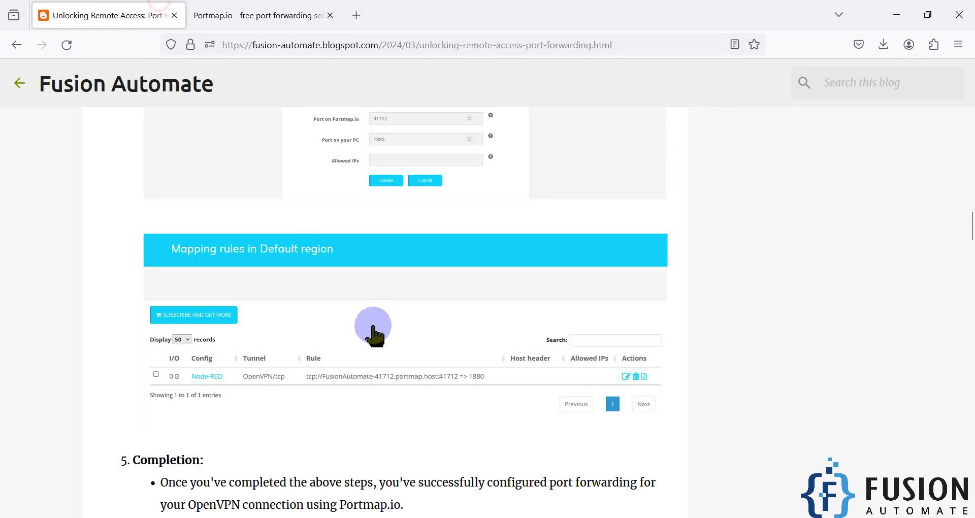
{"action": "scroll", "coordinate": [364, 325], "scroll_direction": "down", "scroll_amount": 3}
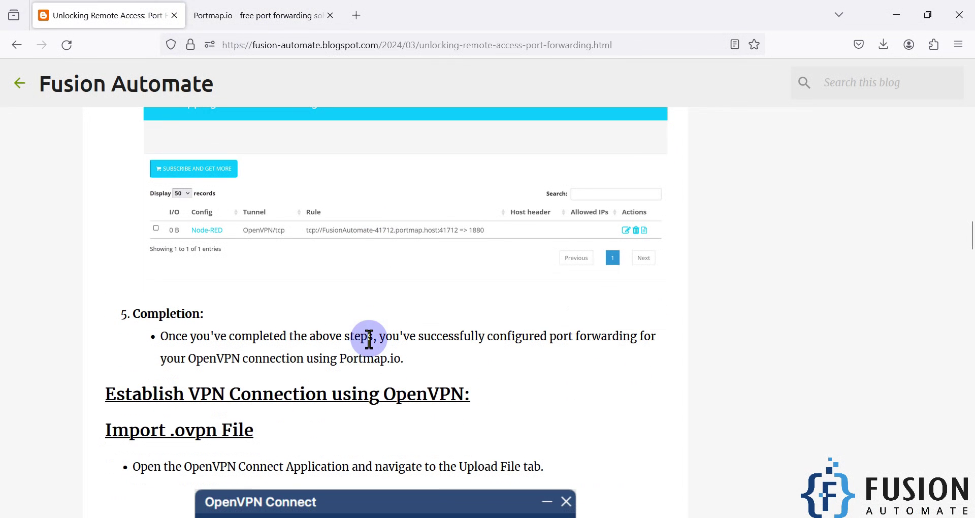
{"action": "triple_click", "coordinate": [427, 390]}
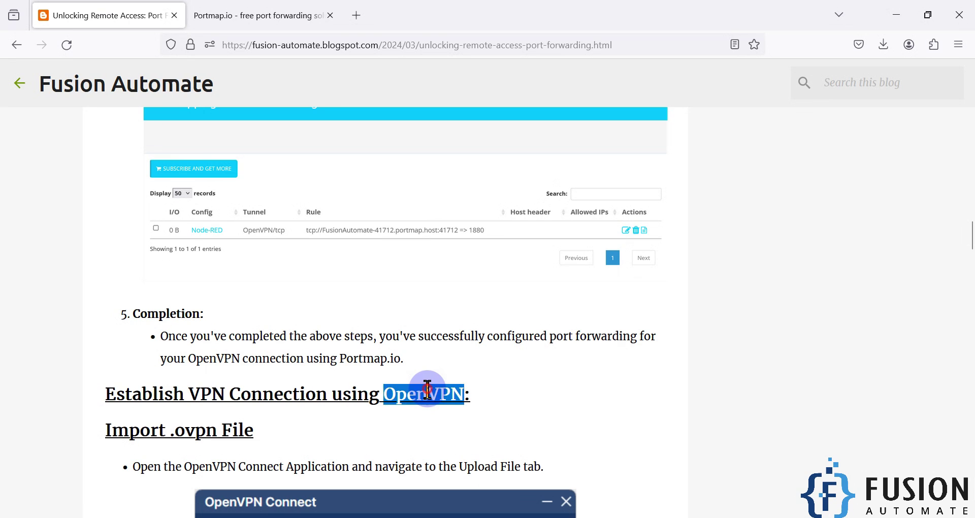
{"action": "left_click", "coordinate": [884, 44]}
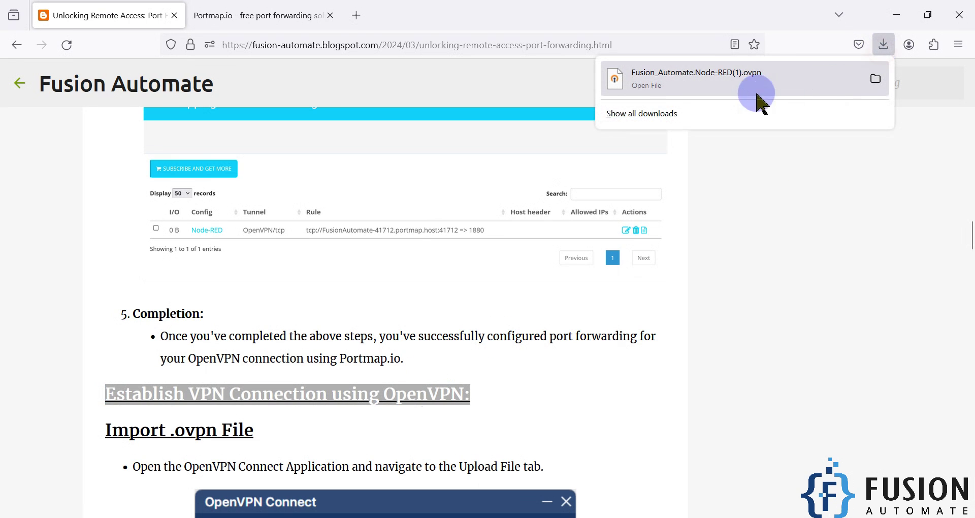
{"action": "left_click", "coordinate": [771, 227]}
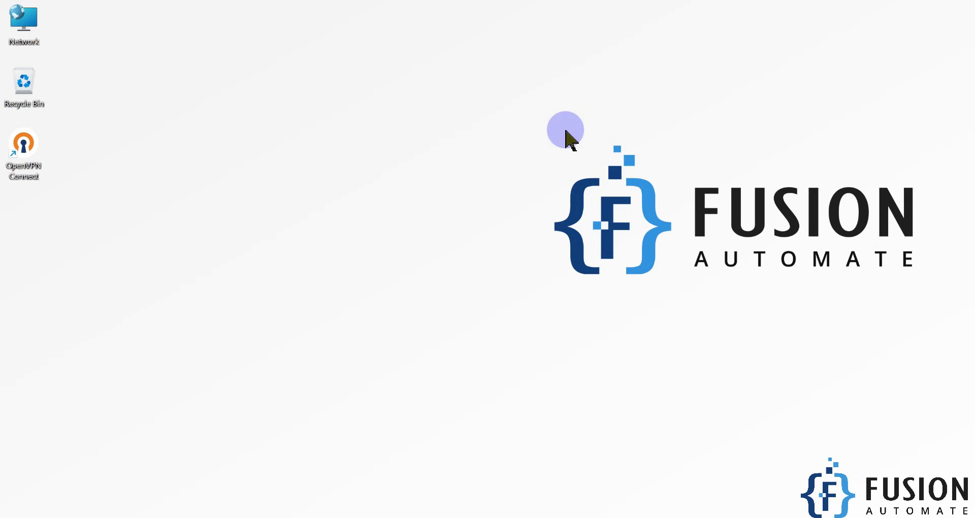